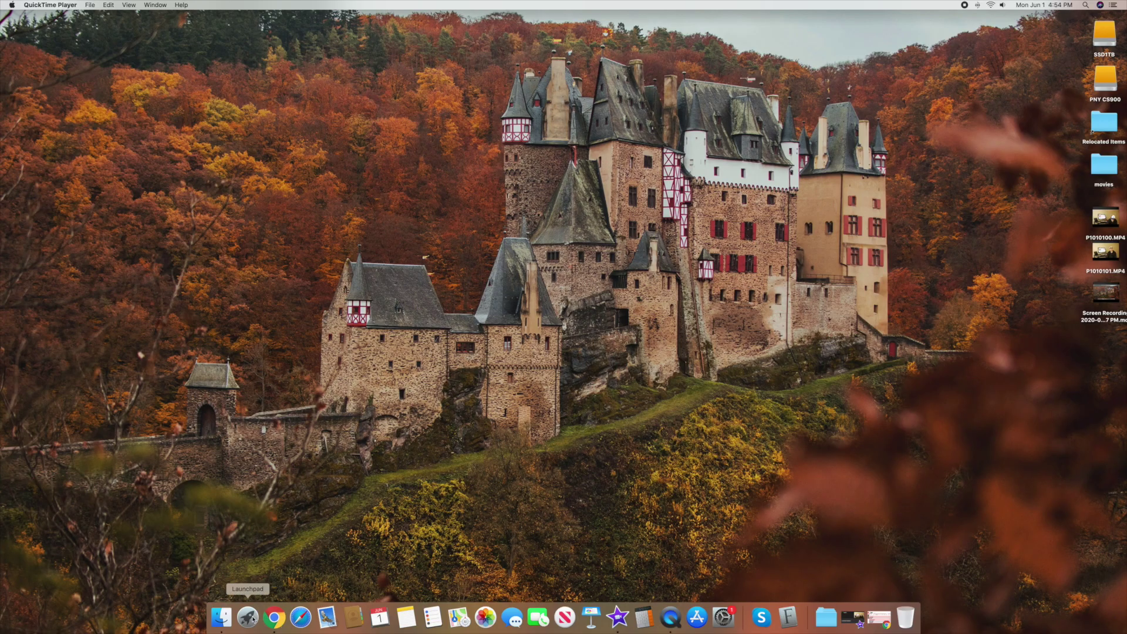
Step: Launch Font Book from Launchpad and move its window up-left, showing All Fonts (287)
click(249, 617)
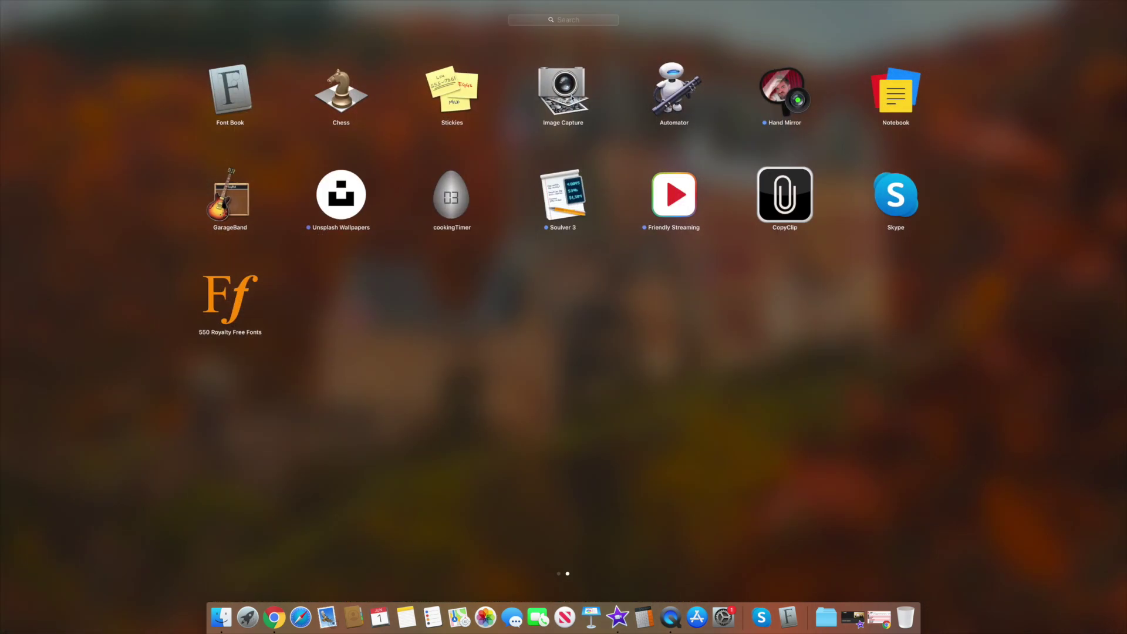
click(231, 91)
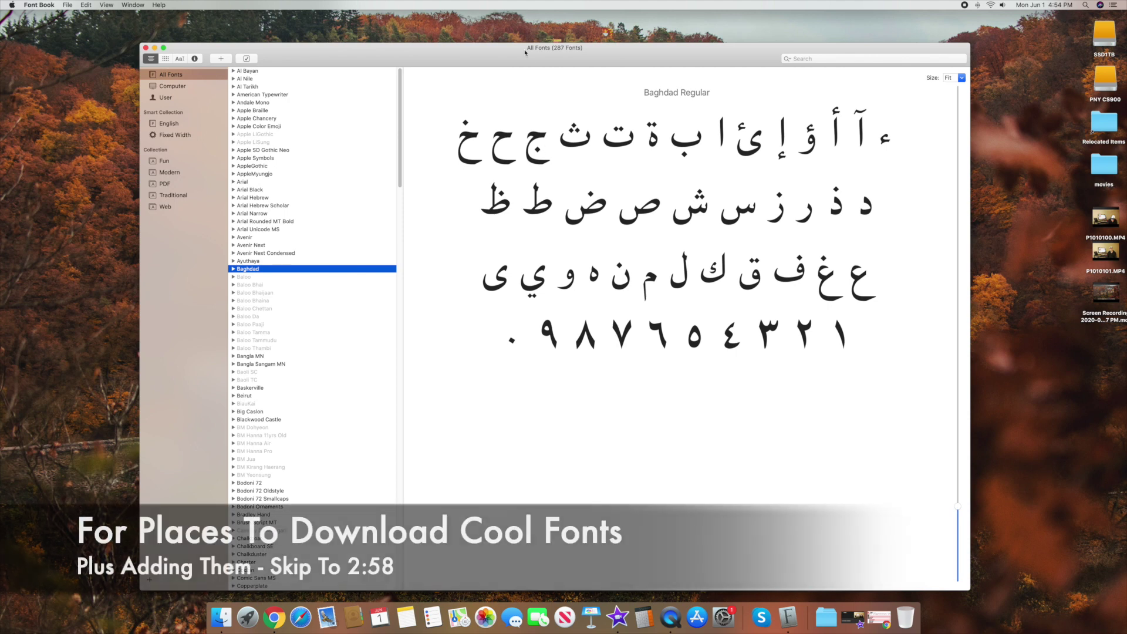
drag(525, 52, 512, 29)
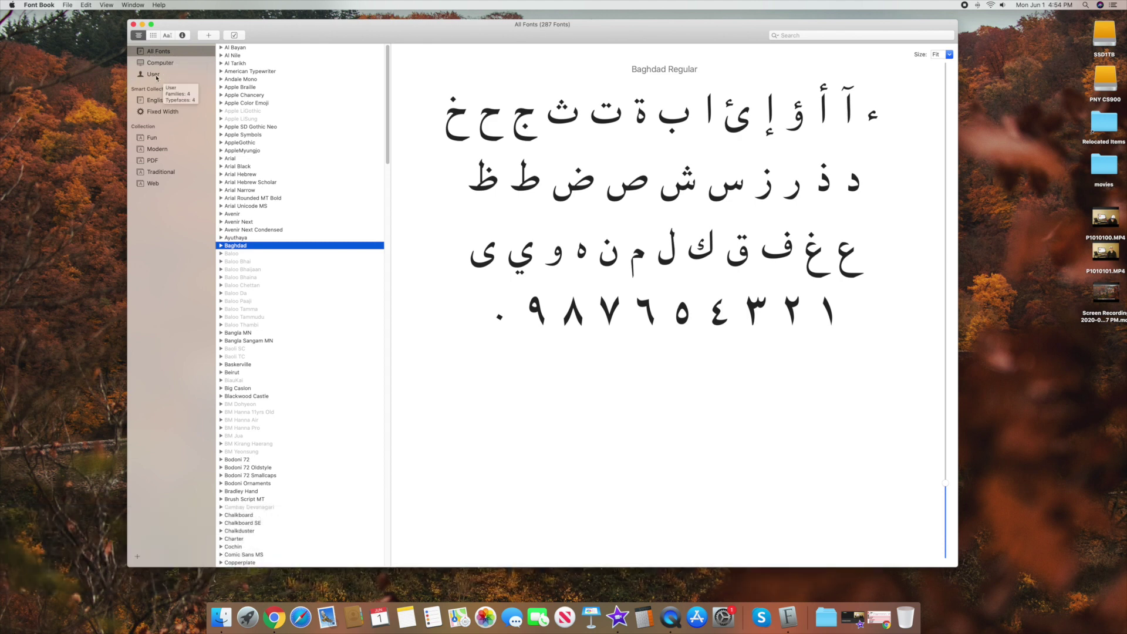
scroll(285, 123, down, 5)
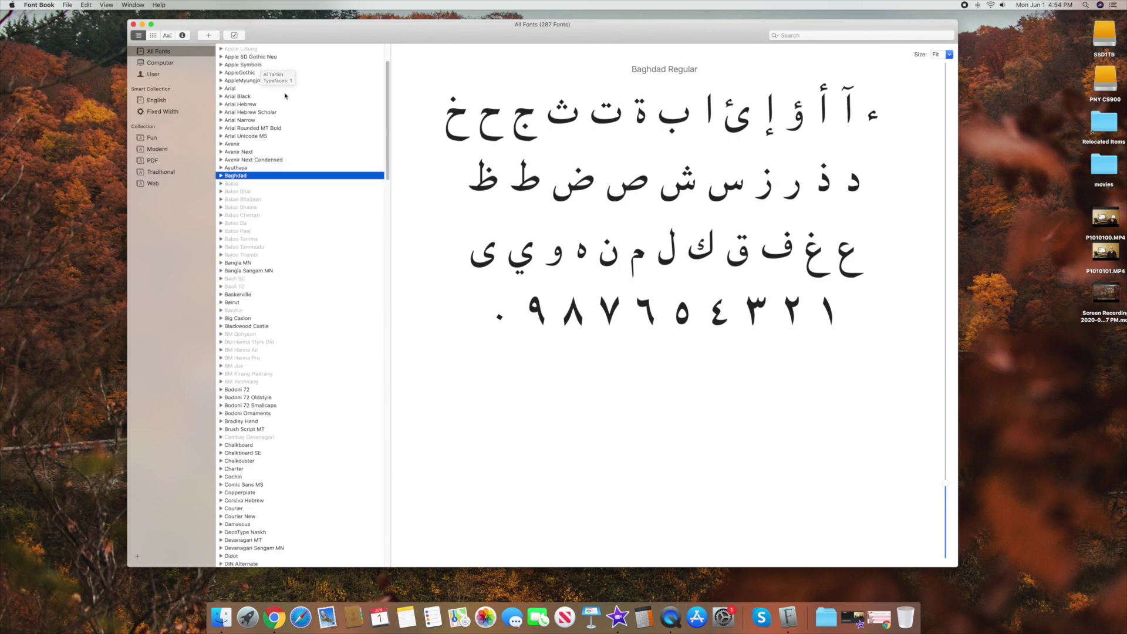
scroll(281, 147, up, 5)
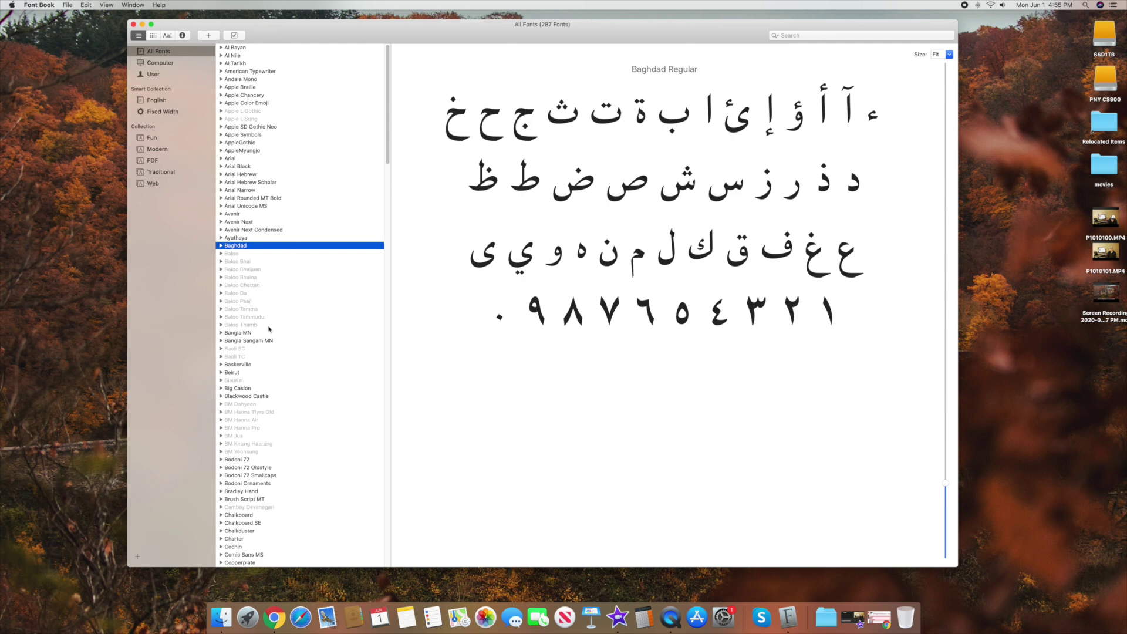
Step: Preview Baloo Bhaijaan, Baloo Tammudu, Baloo Tamma, Apple Color Emoji, Apple Chancery and Apple Braille
click(250, 270)
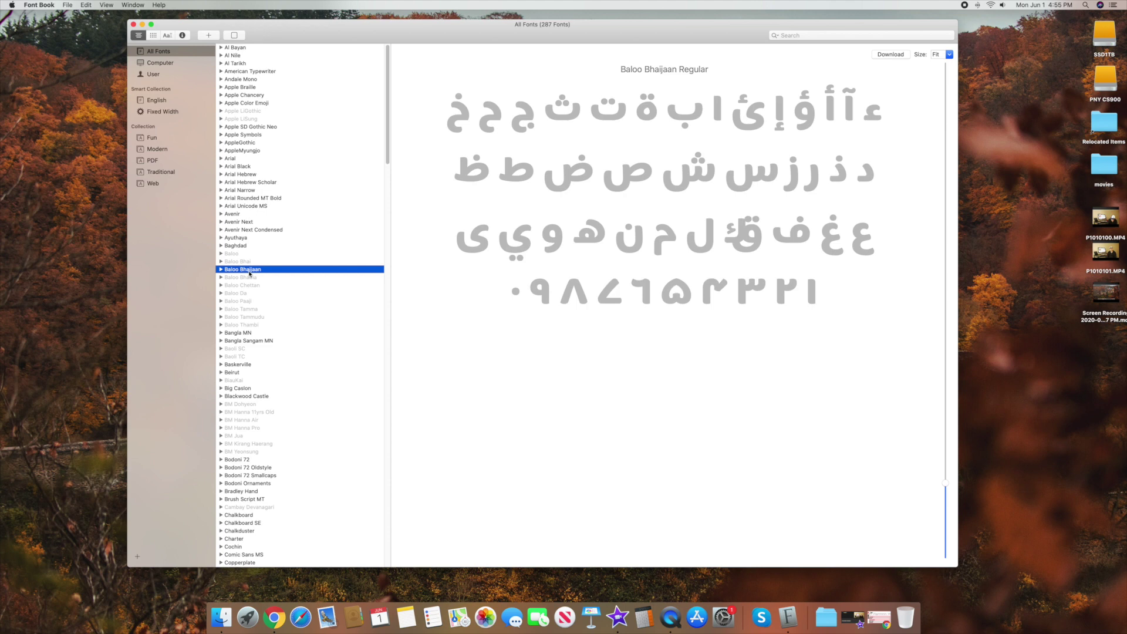
click(254, 317)
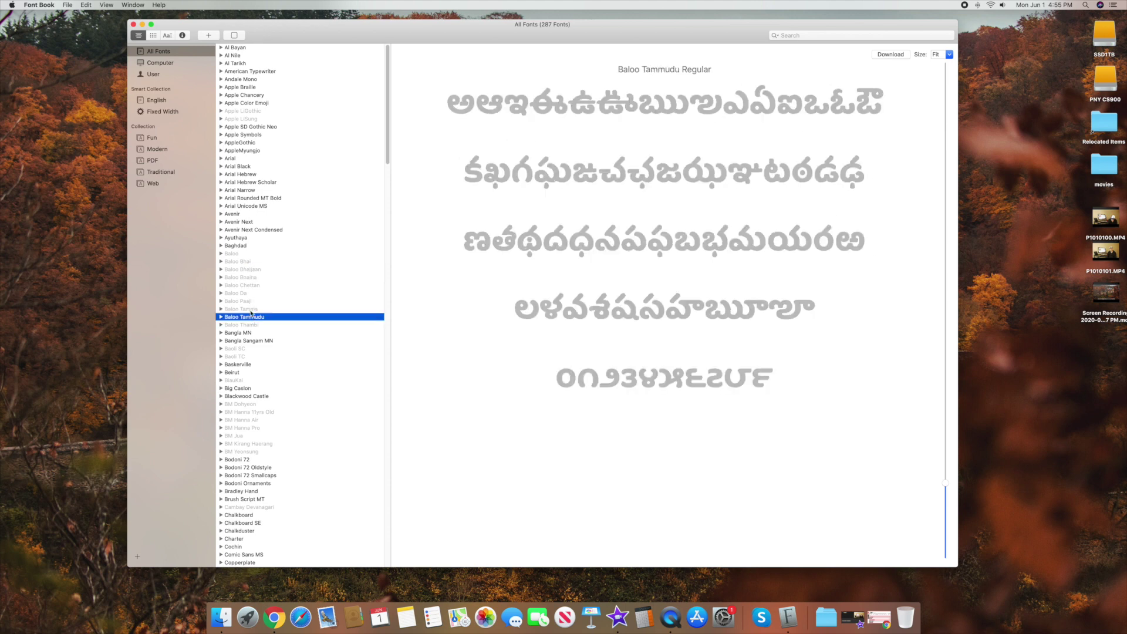
click(251, 309)
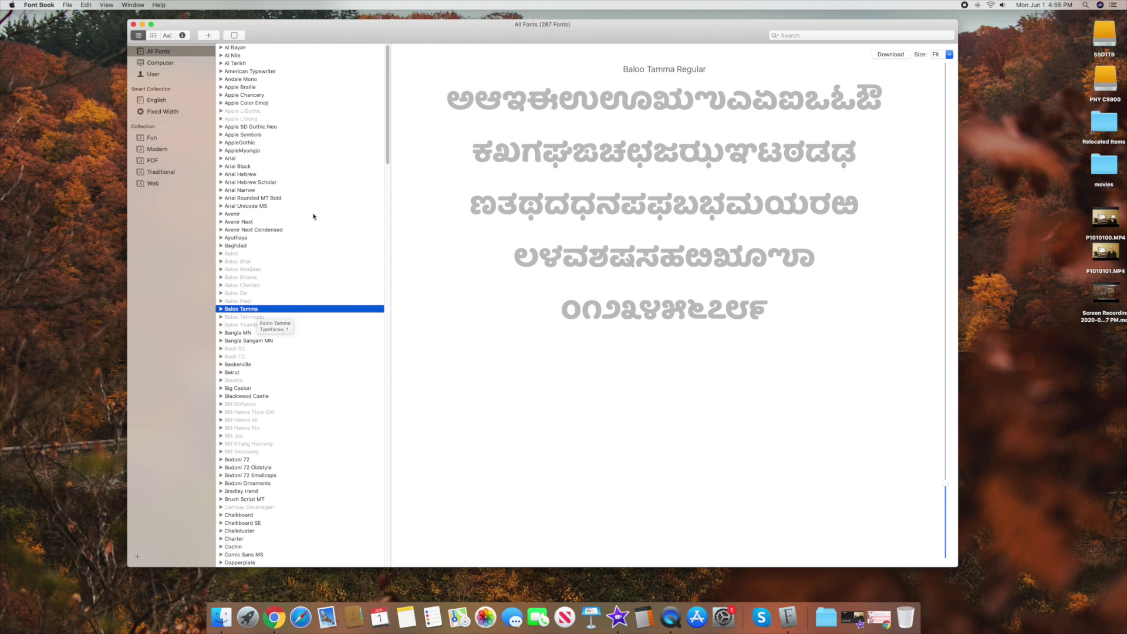
click(270, 103)
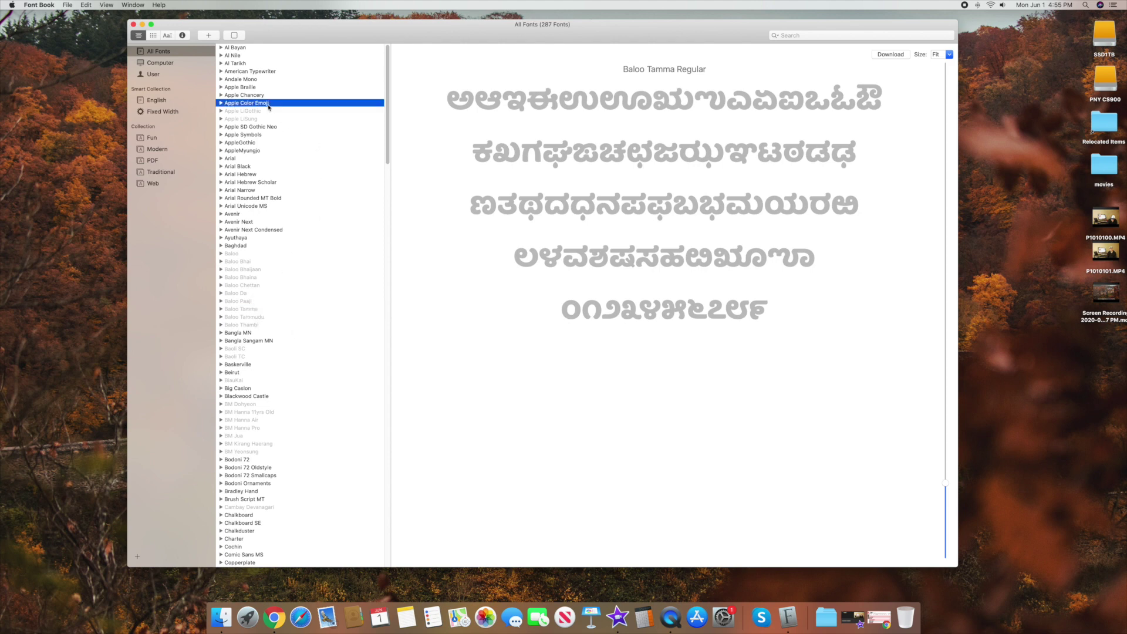
click(260, 96)
click(252, 88)
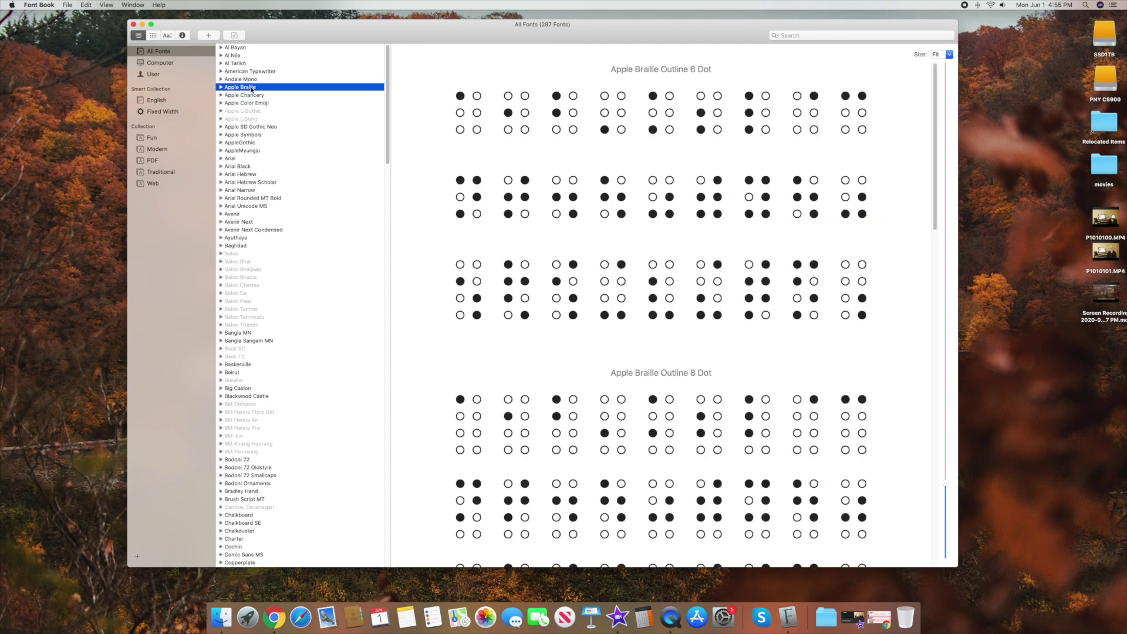
Step: Preview Arial Unicode MS, Arial Rounded MT Bold and Arial Narrow, then show the User collection
click(256, 206)
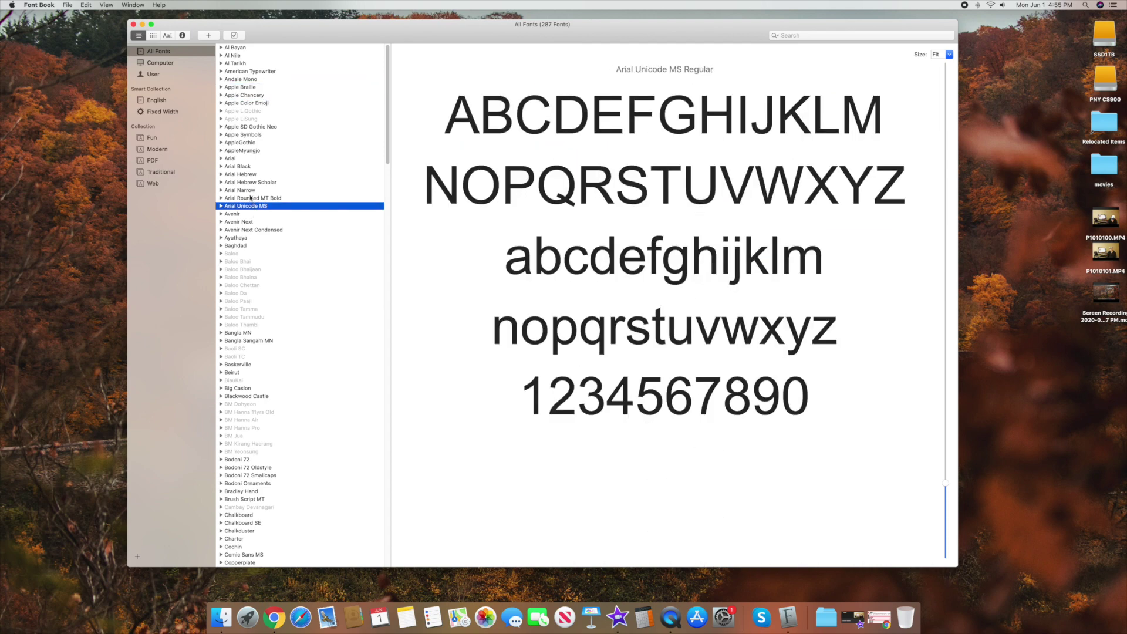
click(251, 198)
click(250, 192)
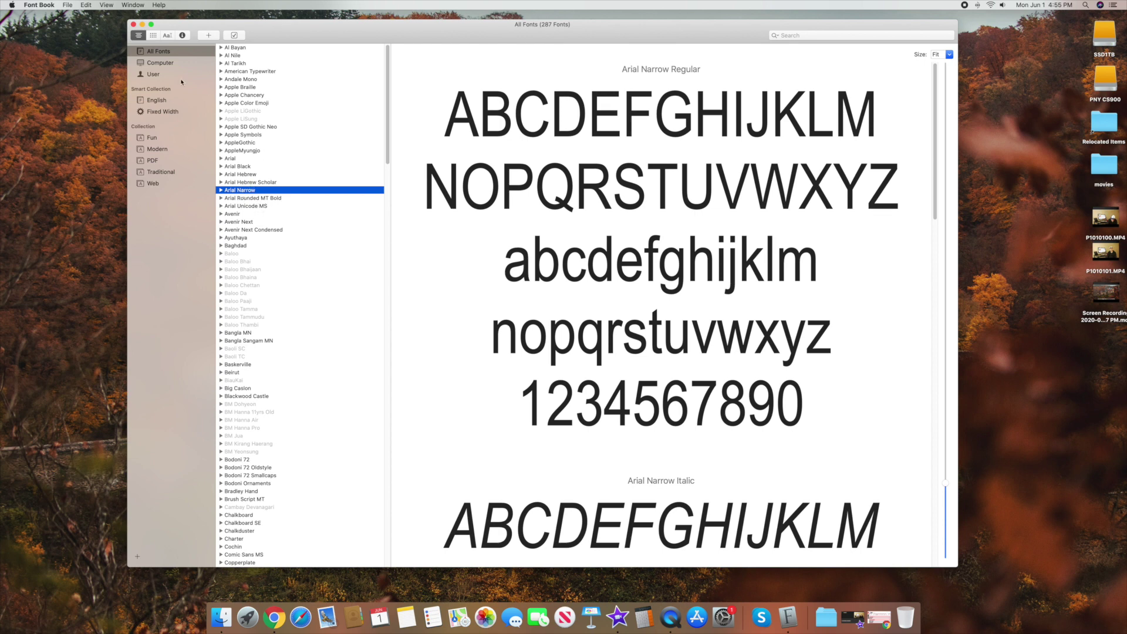
click(154, 74)
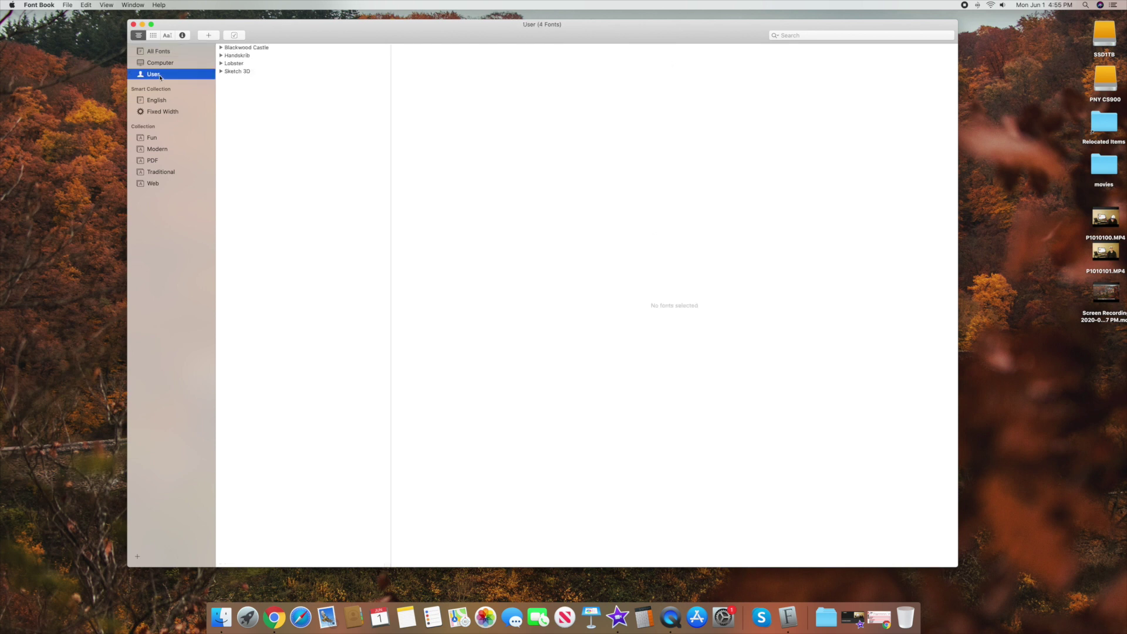
Step: Preview Blackwood Castle, Handskrib, Lobster and Sketch 3D, then bring Chrome with Google Fonts forward
click(241, 49)
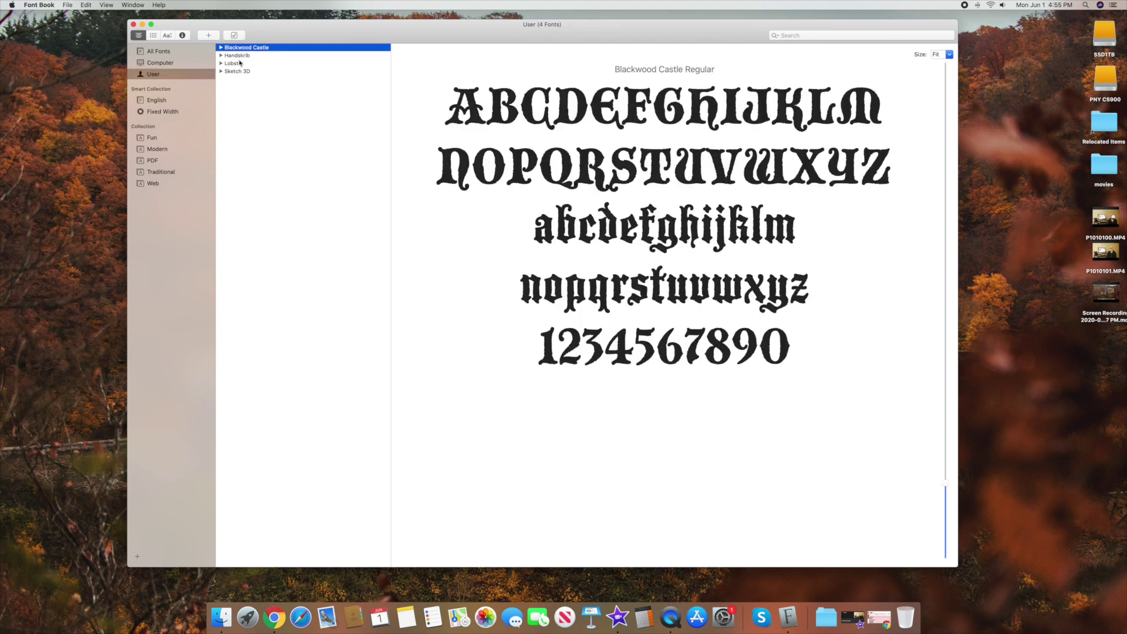
click(240, 56)
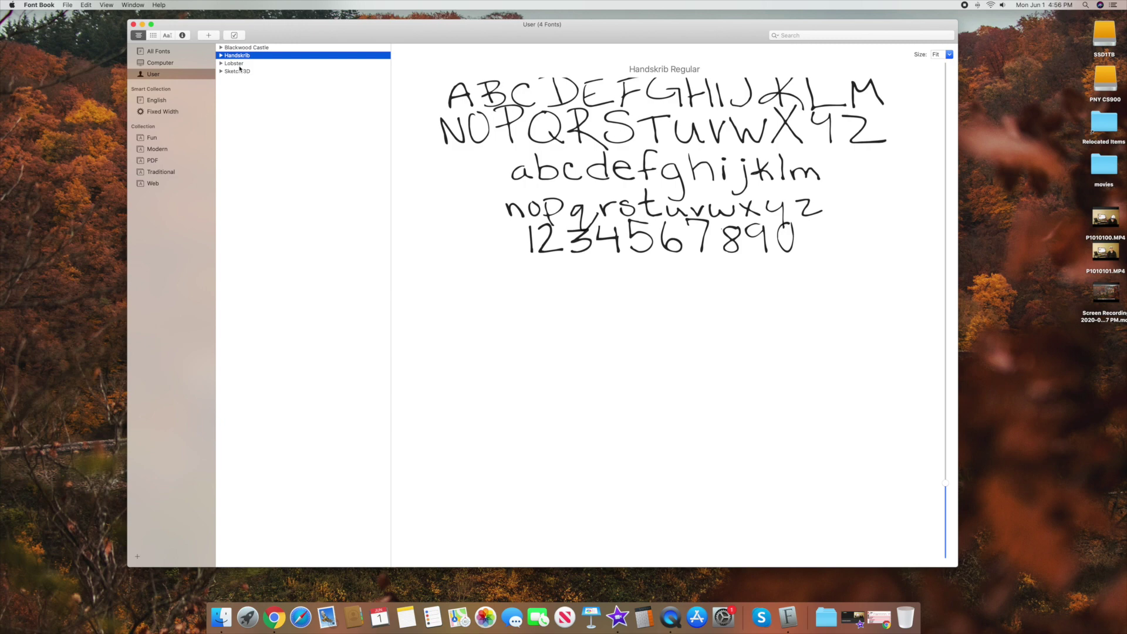
click(239, 63)
click(240, 72)
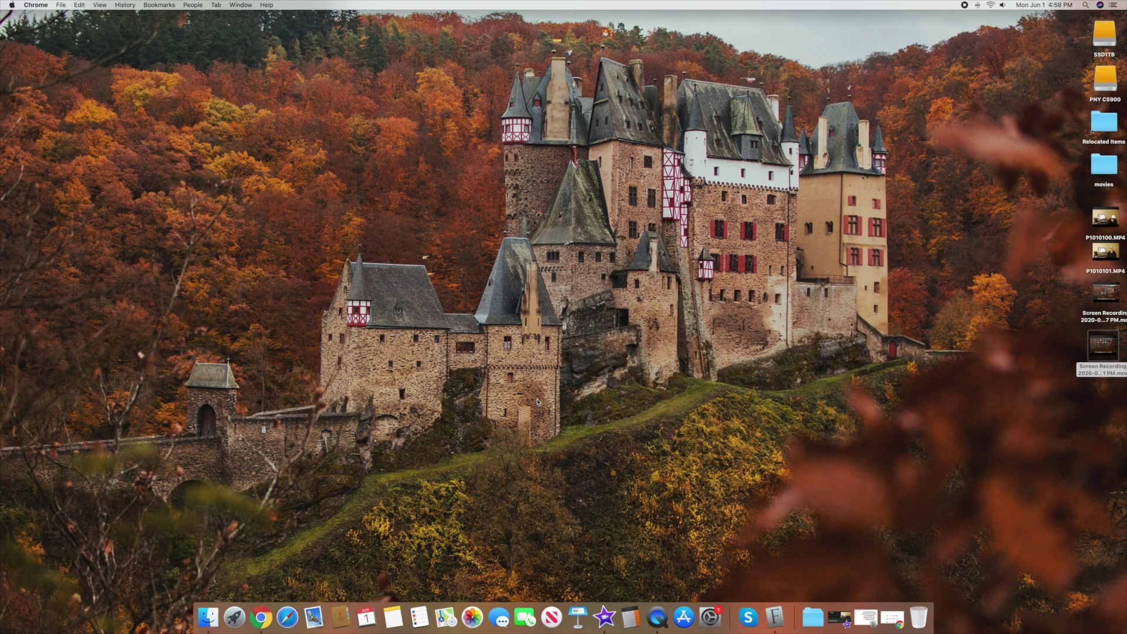
click(261, 616)
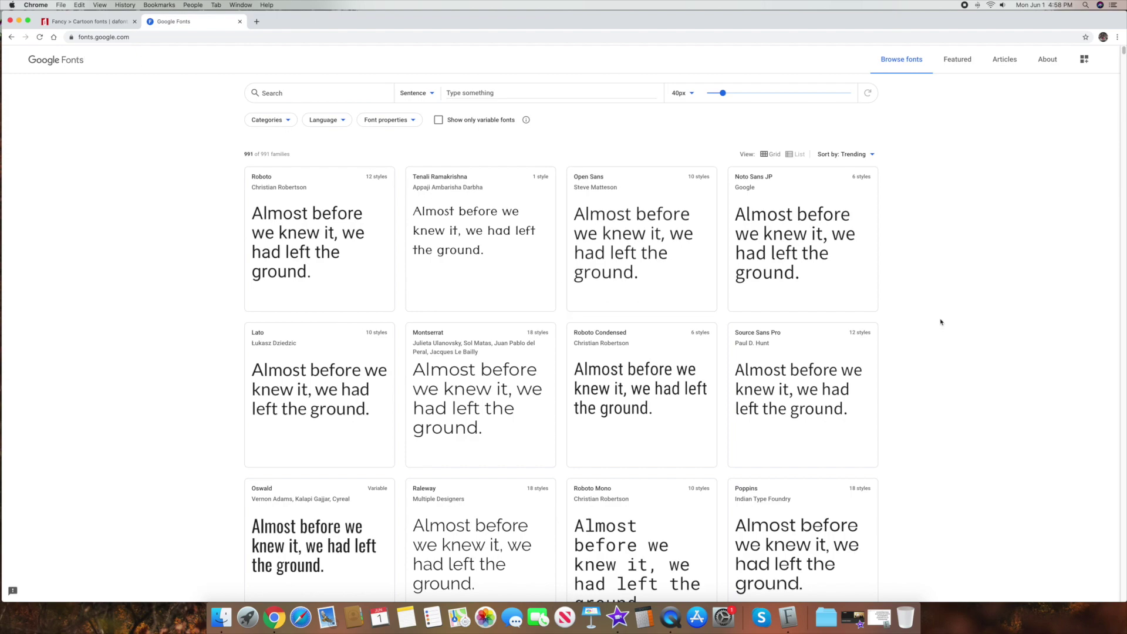
Step: Scroll the Google Fonts catalogue down to cards like Judson, Paytone One and Covered By Your Grace
scroll(930, 326, down, 20)
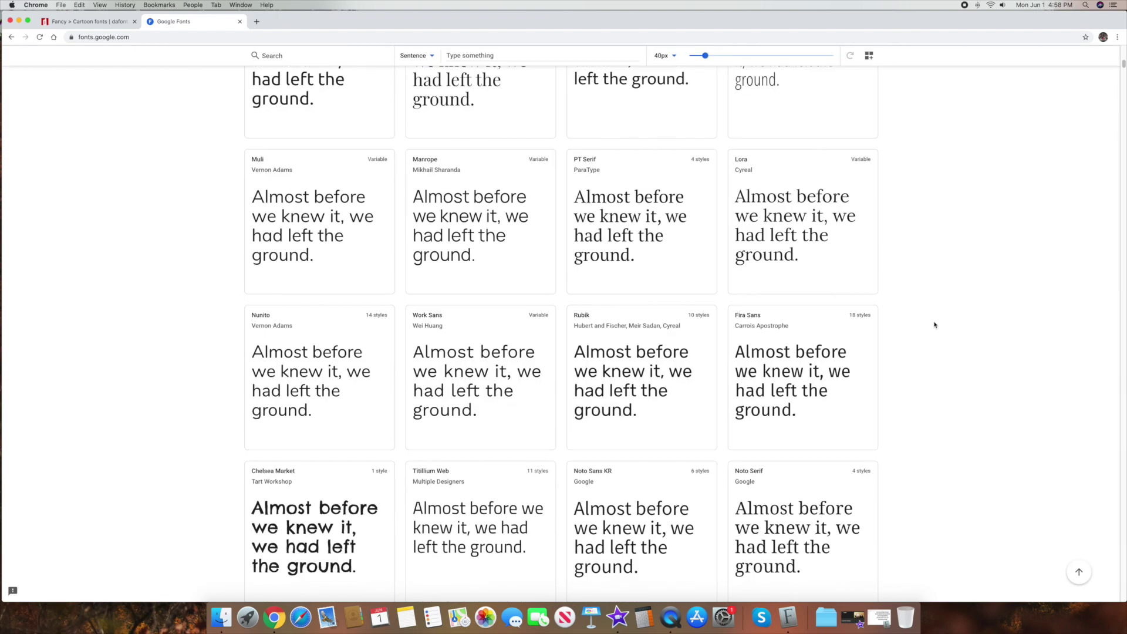
scroll(935, 324, down, 20)
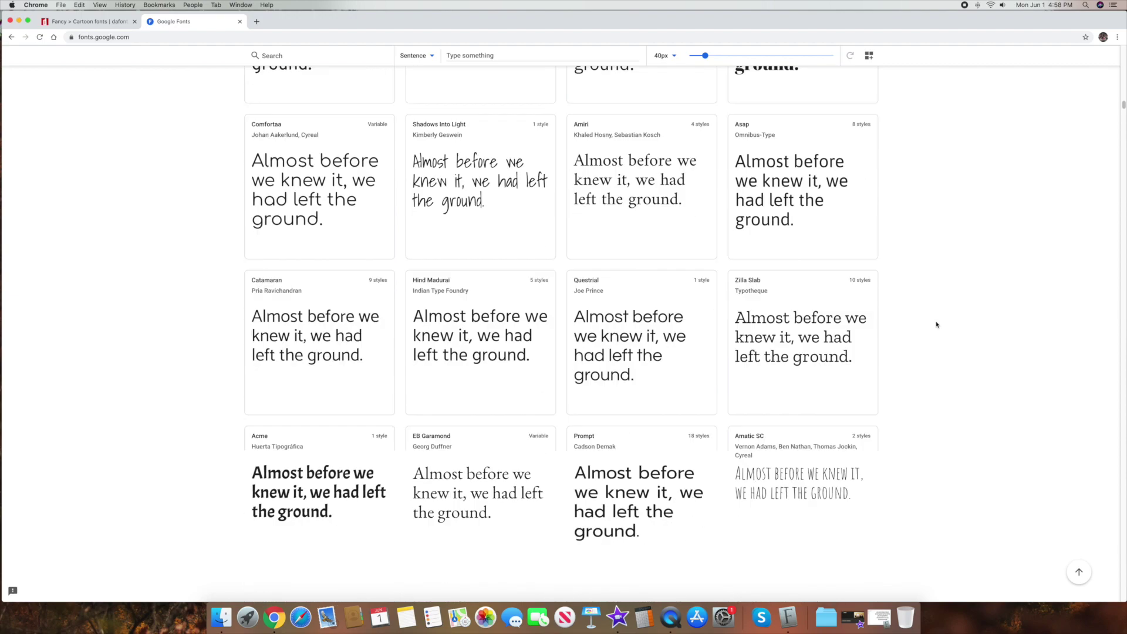
scroll(937, 324, down, 20)
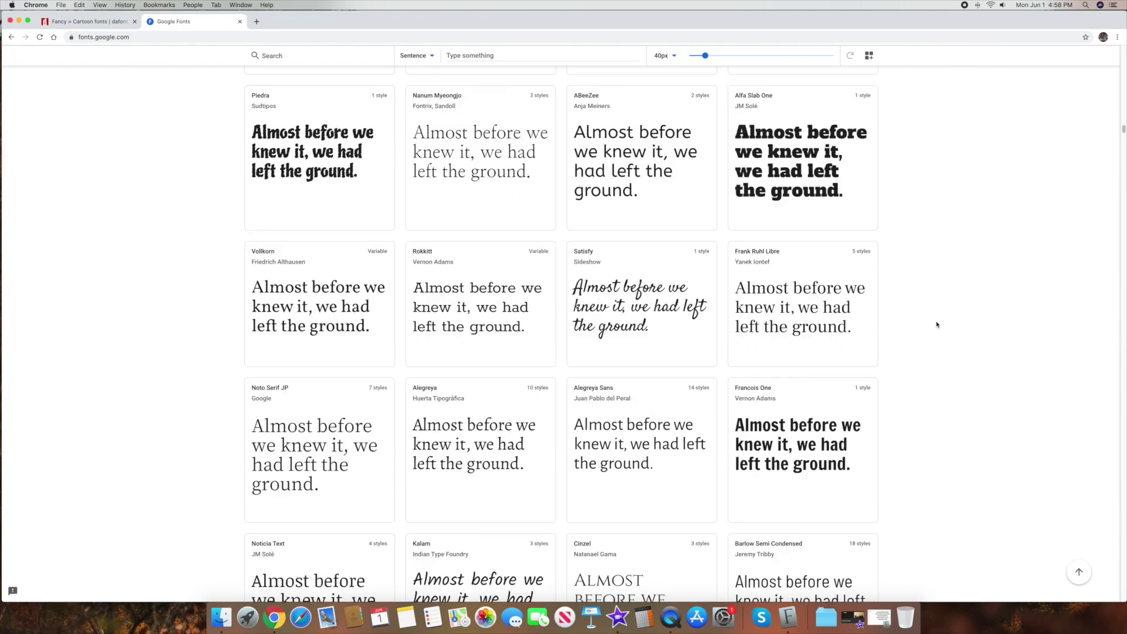
scroll(937, 325, down, 20)
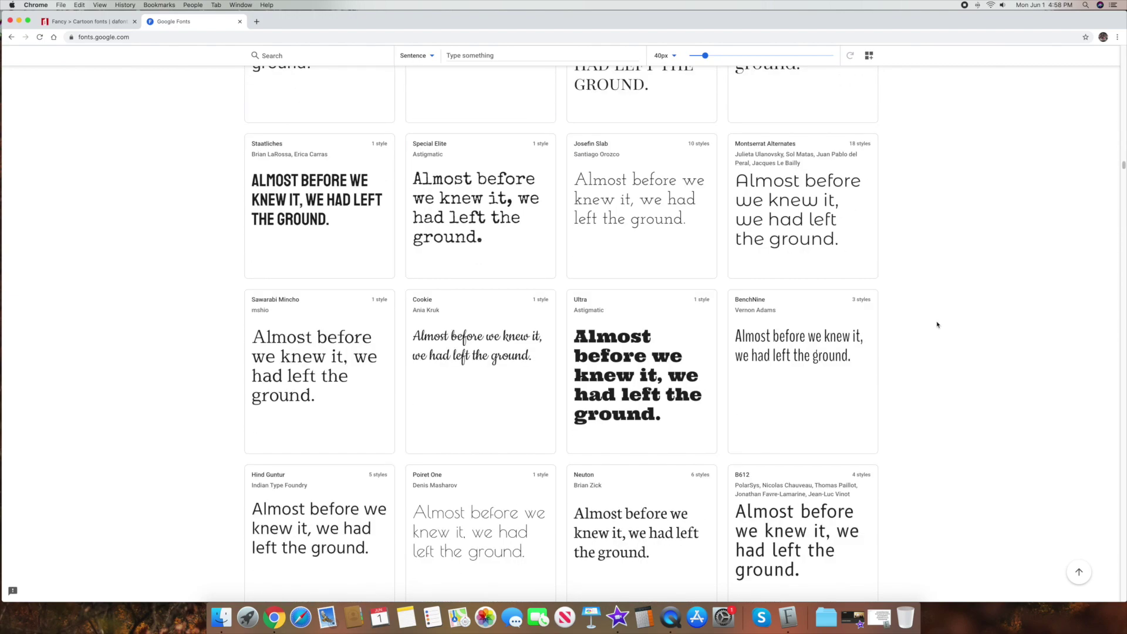
scroll(937, 325, down, 20)
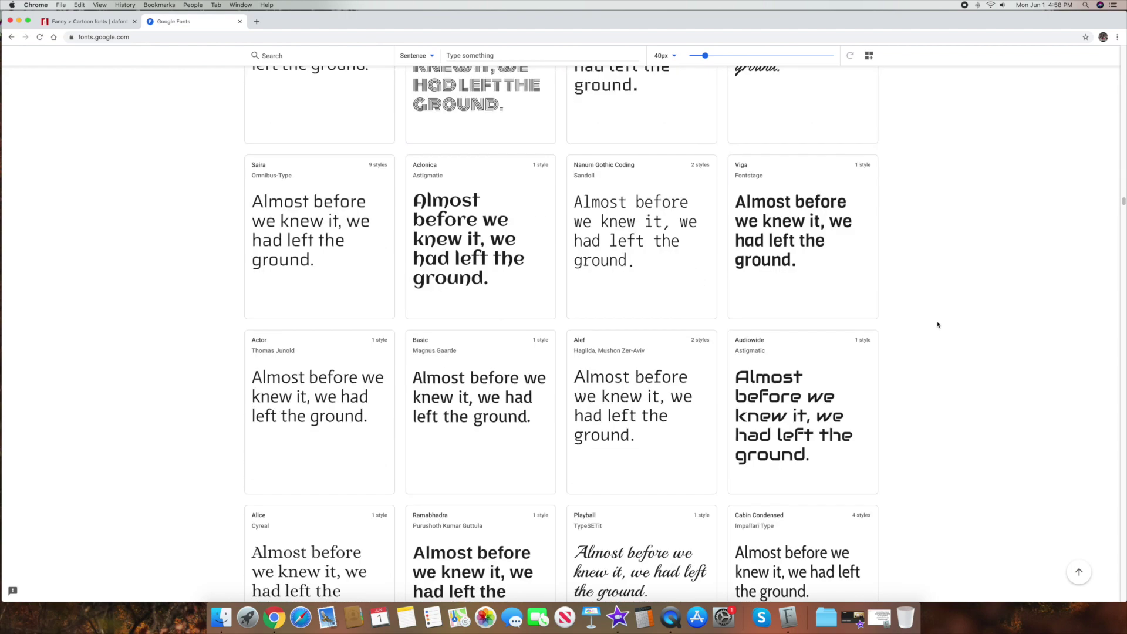
scroll(938, 324, down, 1)
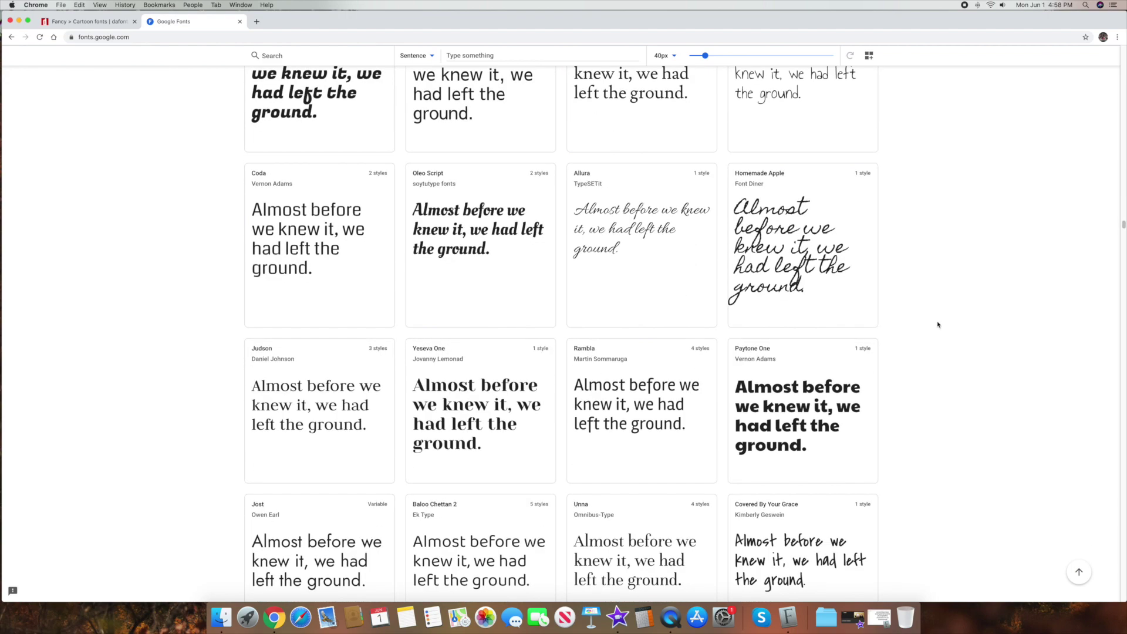
scroll(937, 324, down, 5)
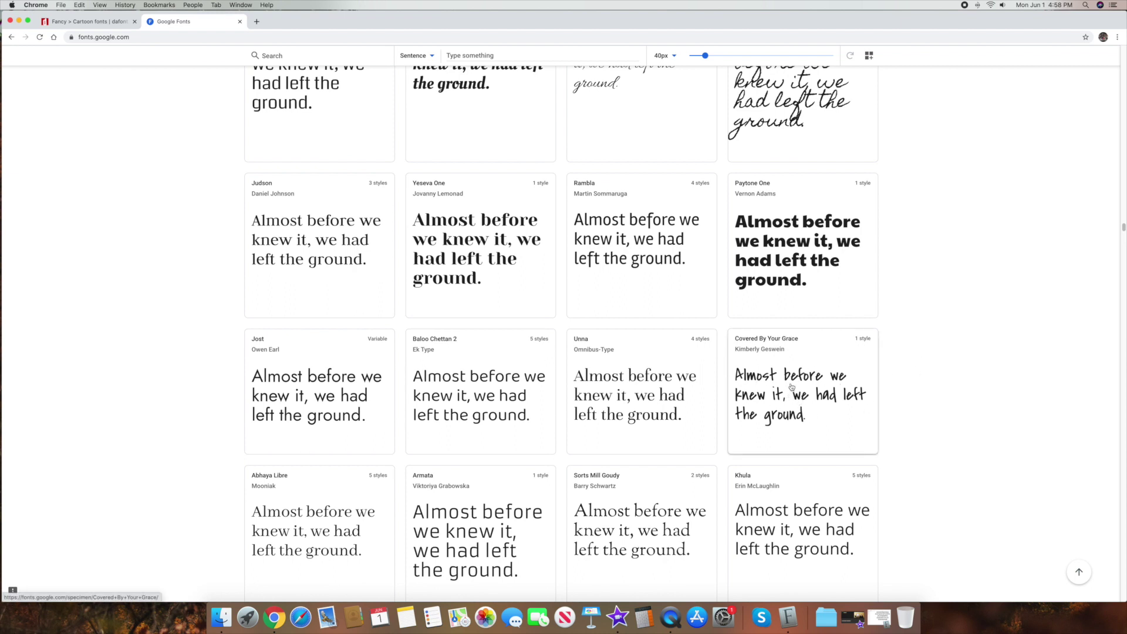
Step: Download the Covered By Your Grace family zip from its Google Fonts page, then minimize Chrome
click(799, 387)
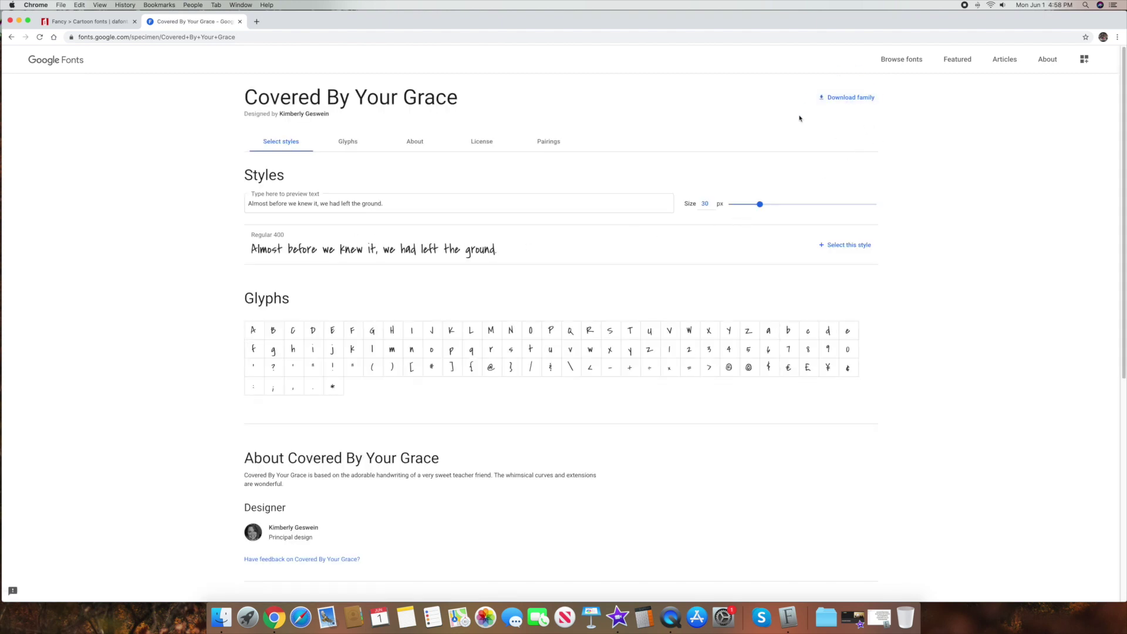
click(839, 103)
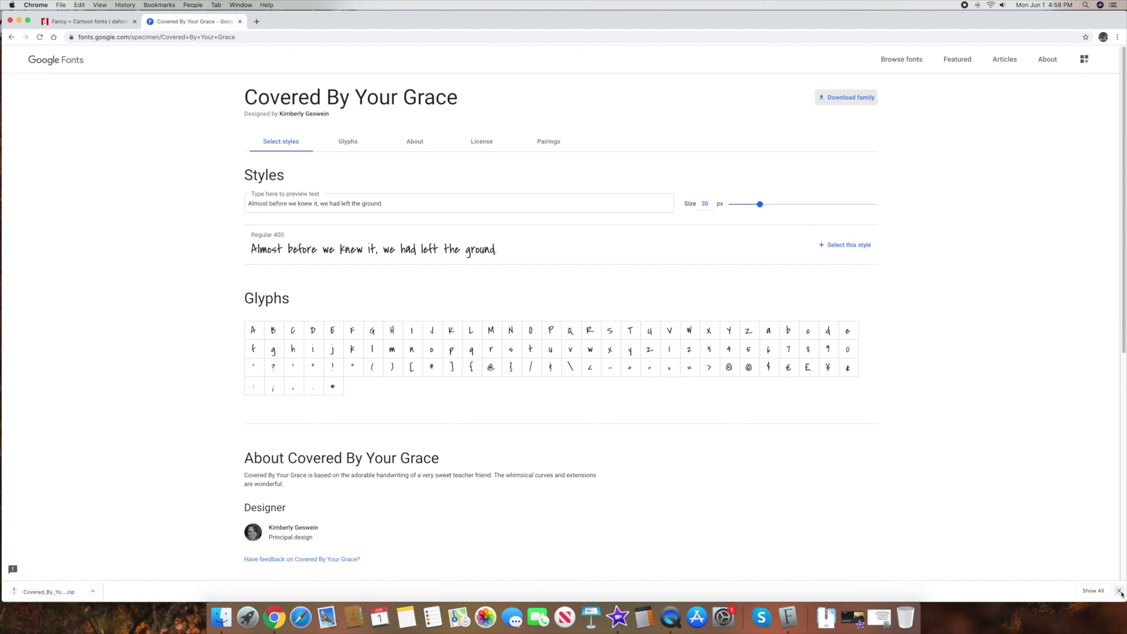
click(1120, 591)
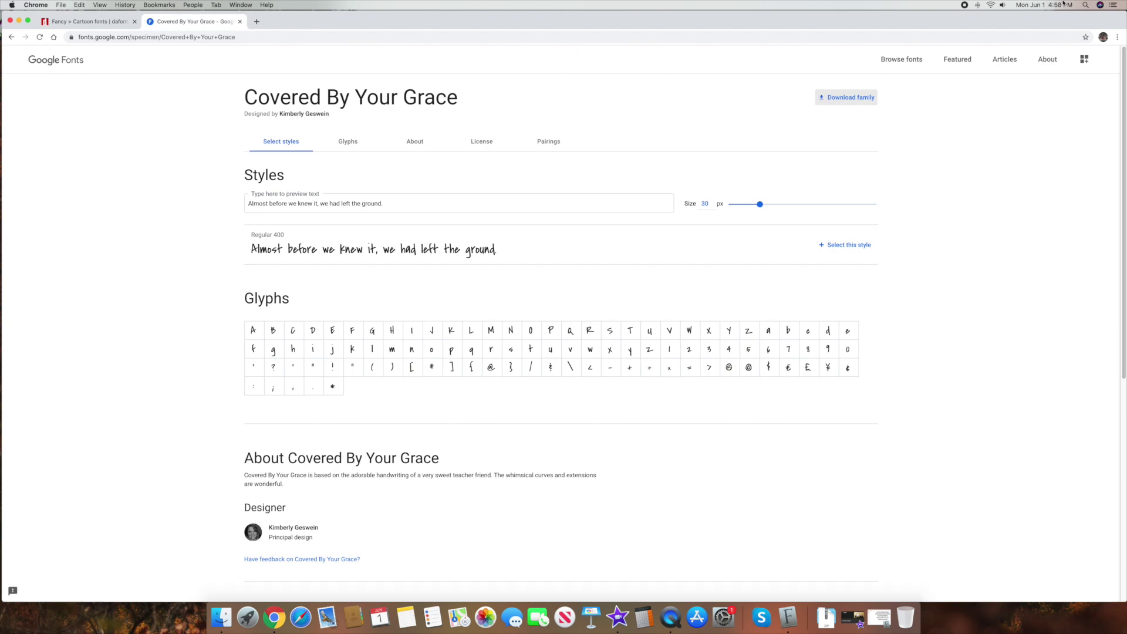
click(20, 21)
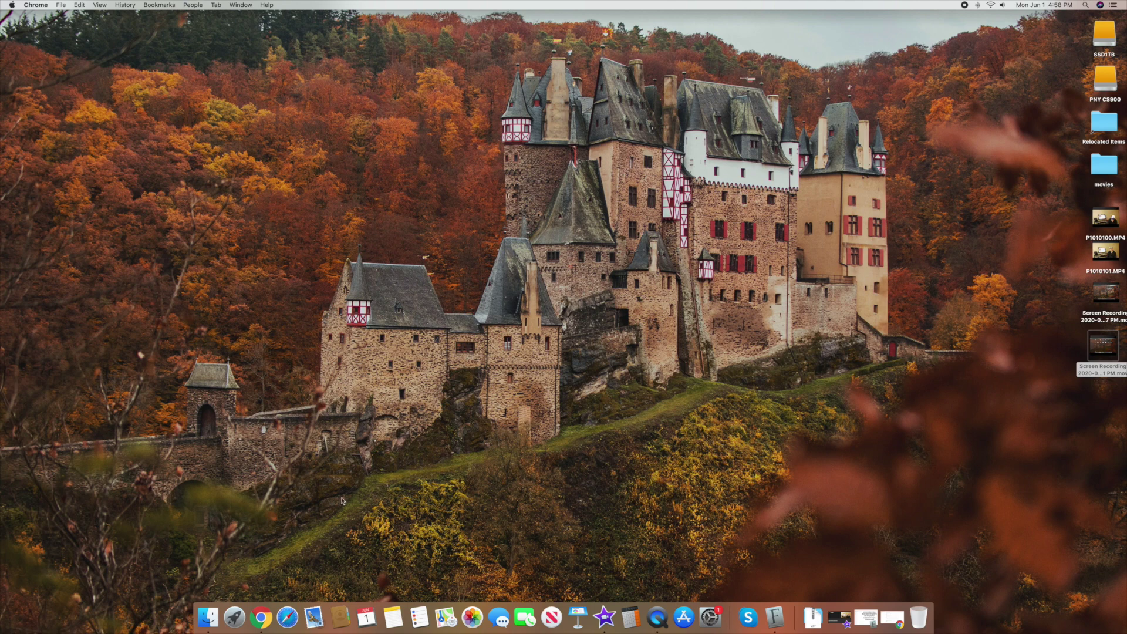
Step: Open Downloads in Finder and unzip the Covered_By_Your_Grace archive
click(208, 617)
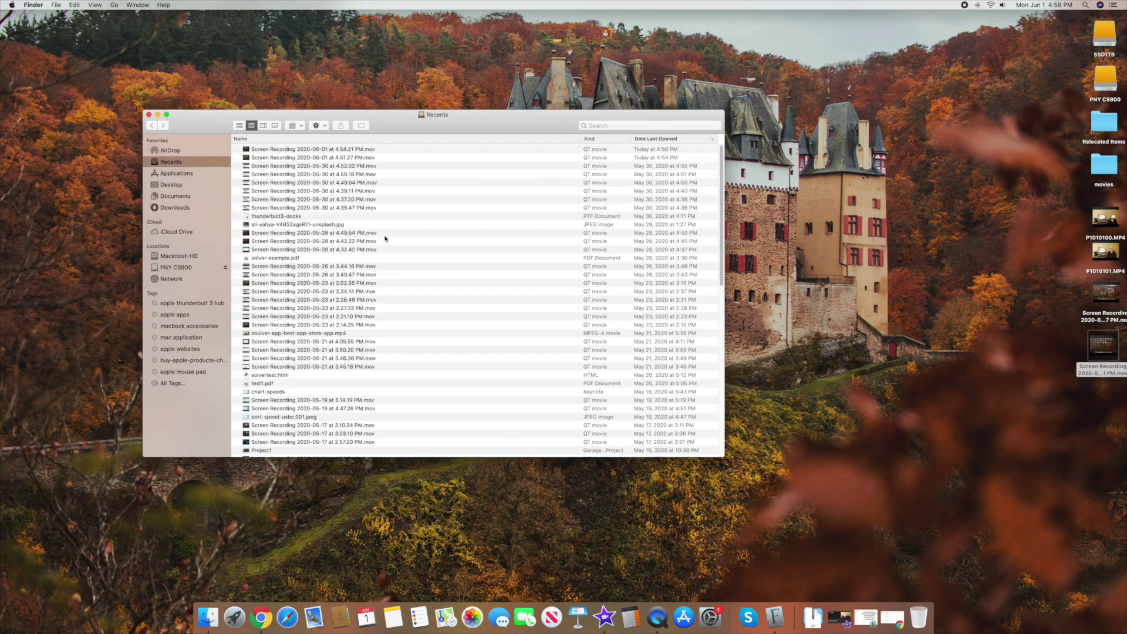
click(175, 208)
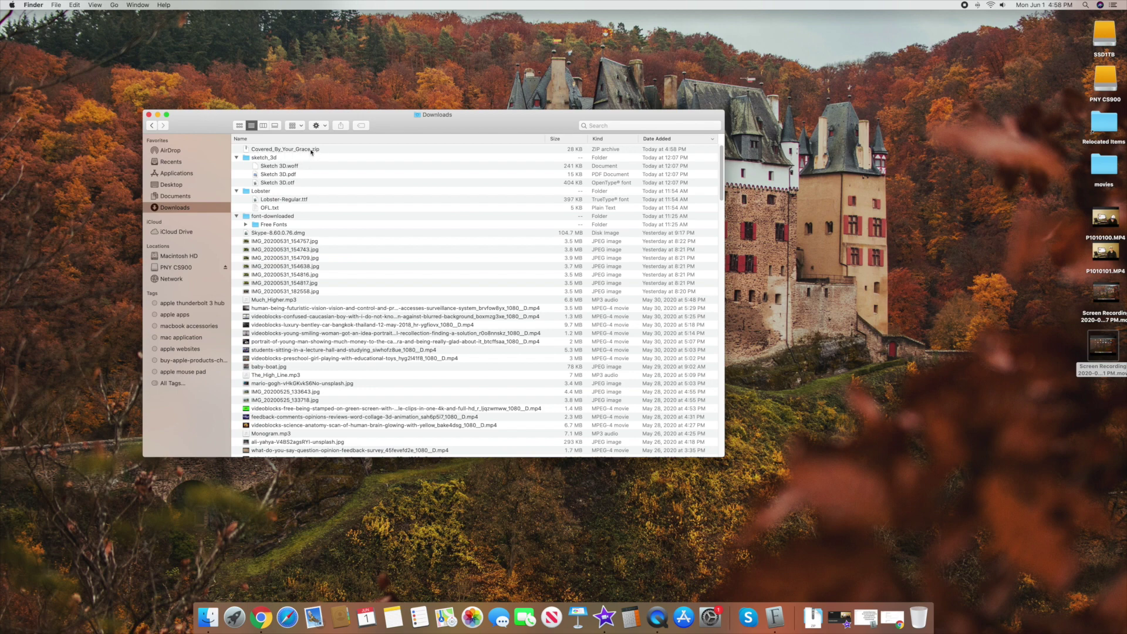
double_click(311, 150)
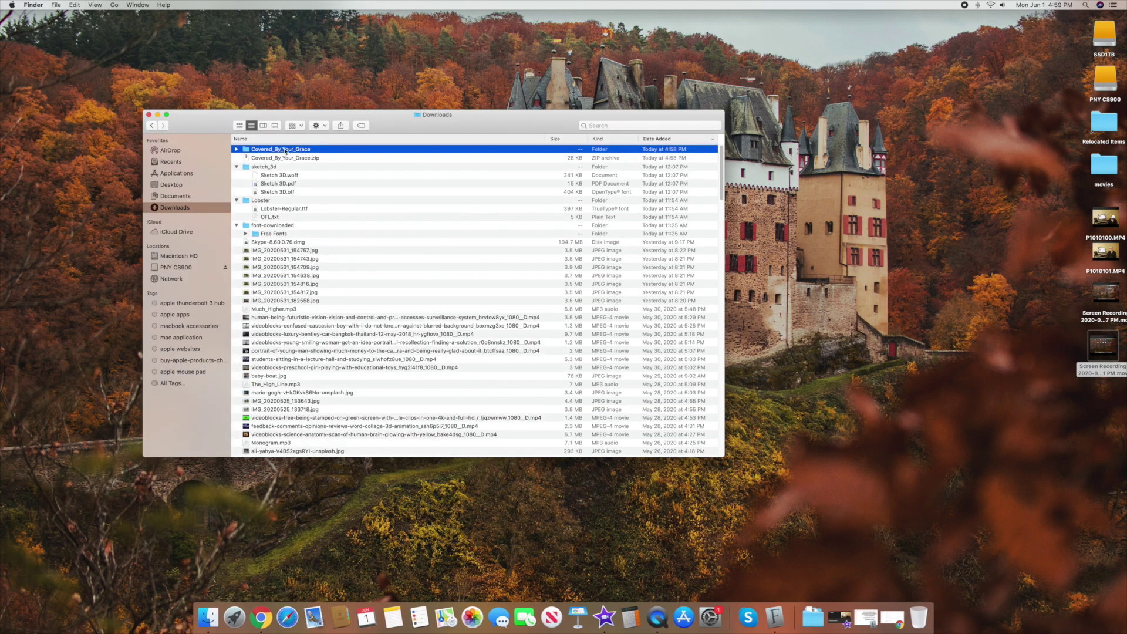
Step: Trash the zip and select CoveredByYourGrace-Regular.ttf inside the extracted folder
click(284, 158)
right_click(285, 158)
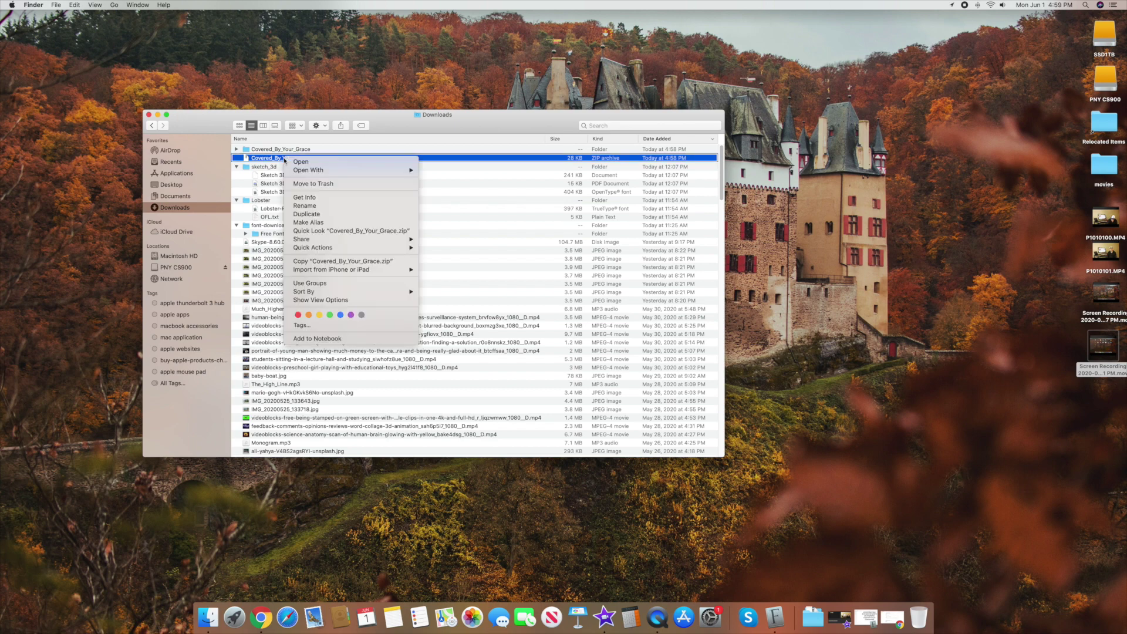
click(304, 184)
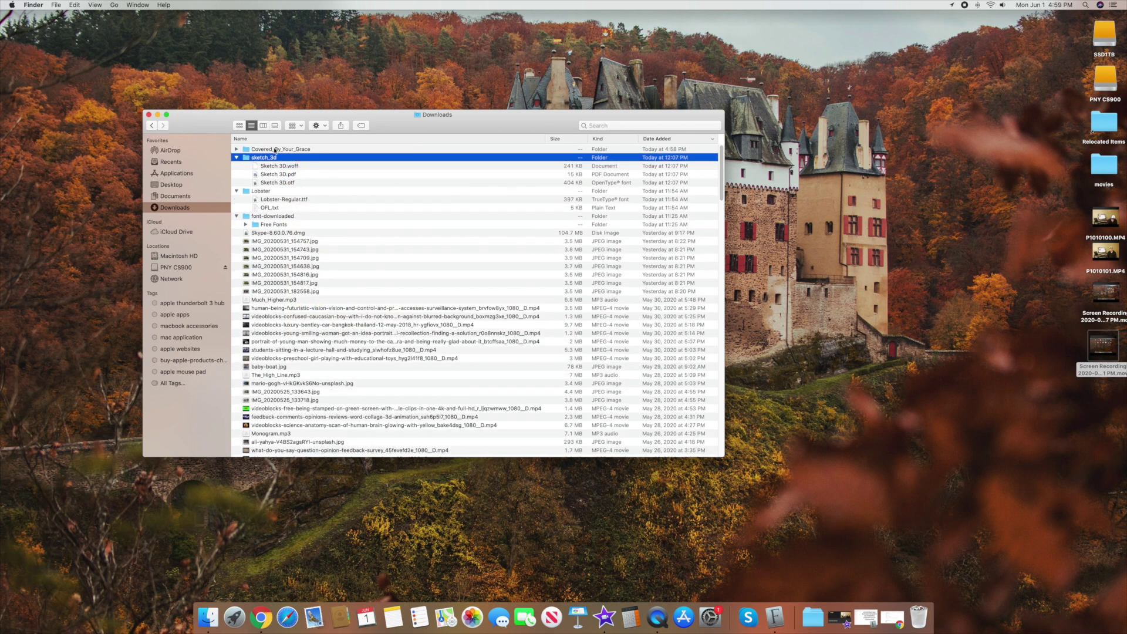
double_click(260, 151)
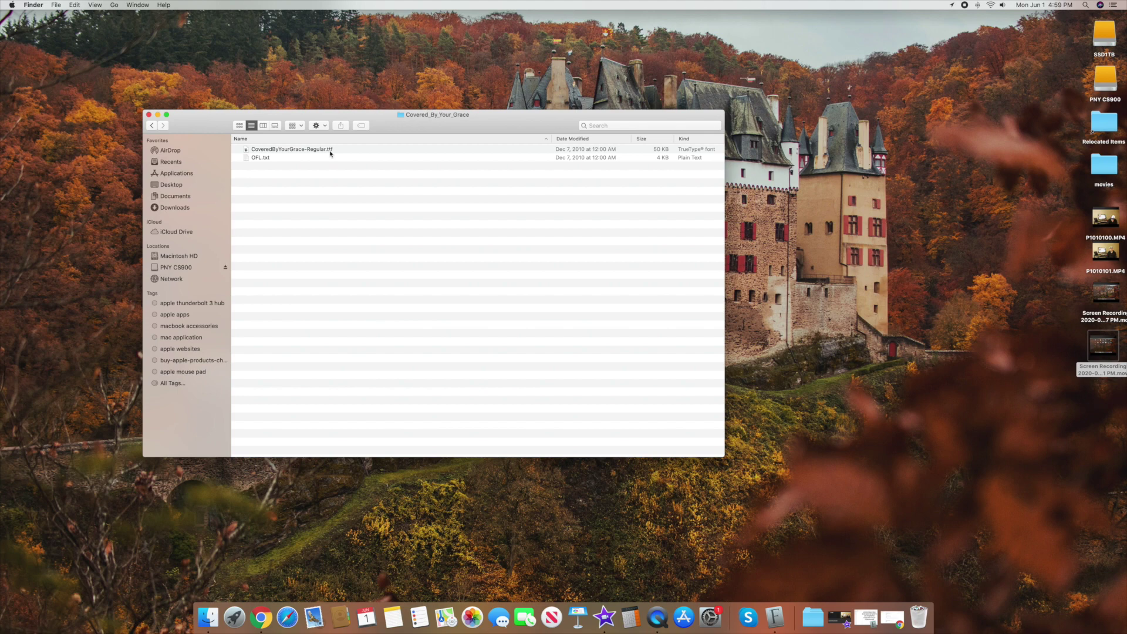
click(298, 151)
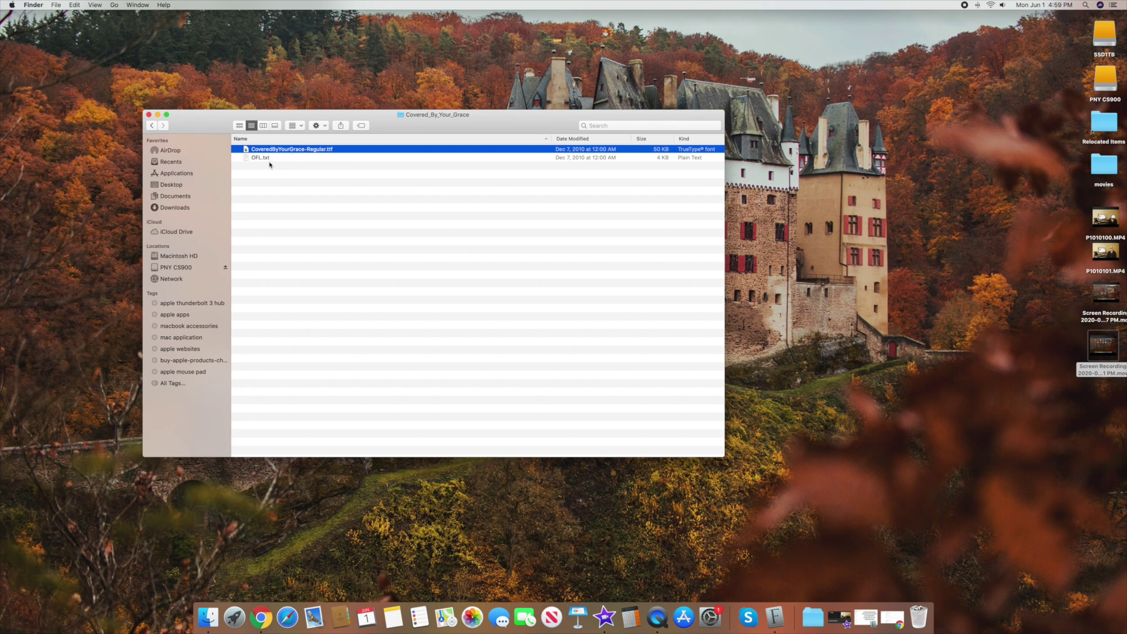
Step: Open CoveredByYourGrace-Regular.ttf with Font Book and install the font
right_click(281, 152)
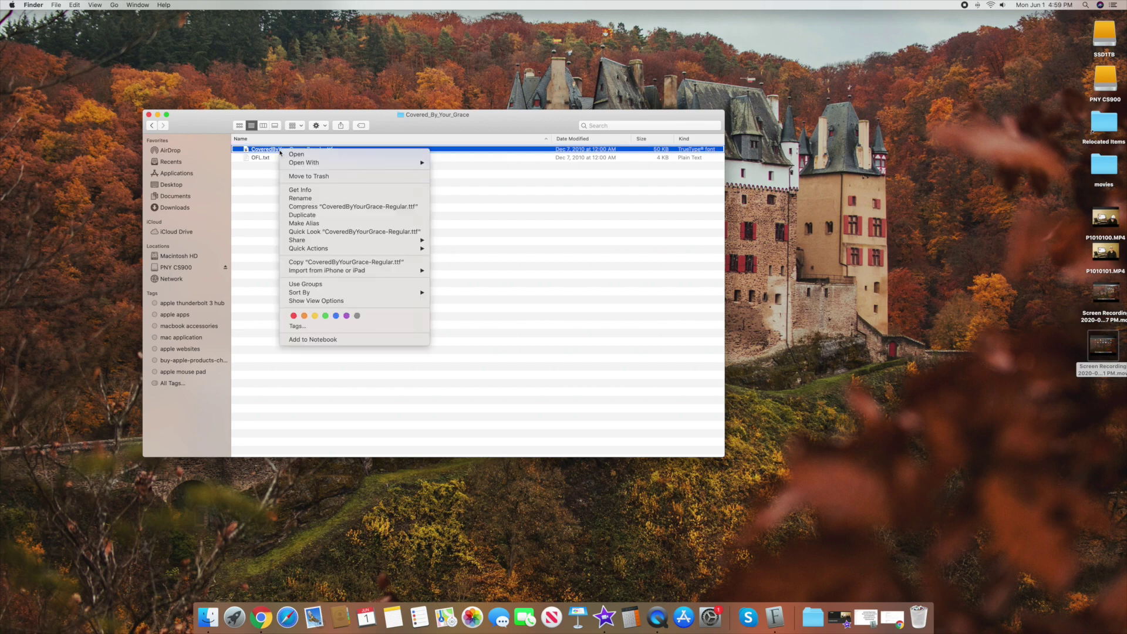
mouse_move(316, 163)
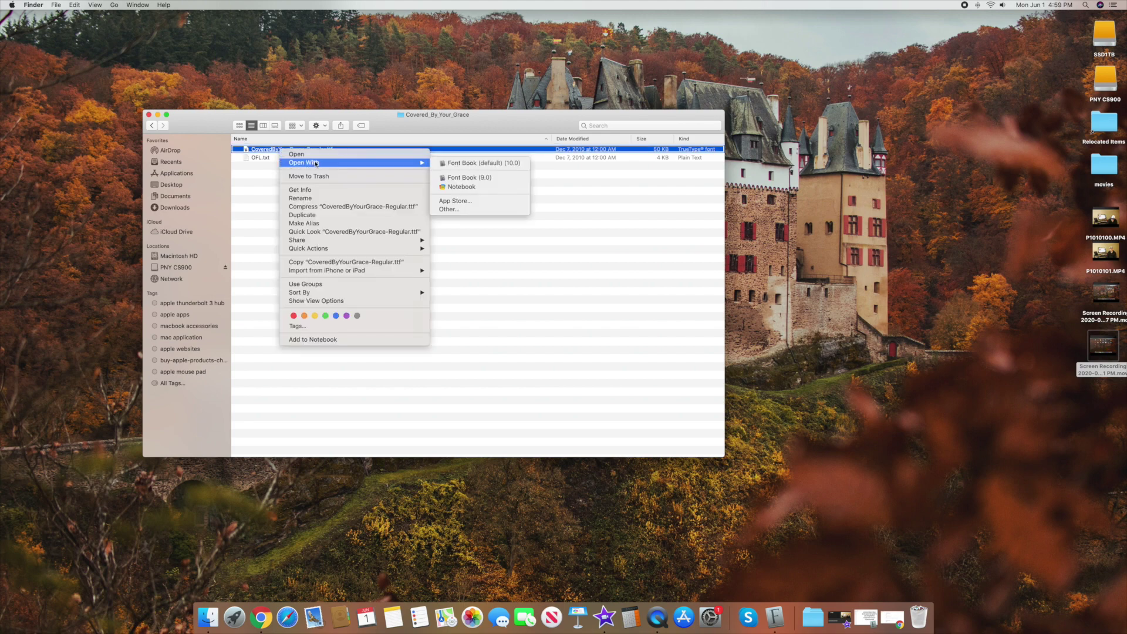
click(467, 164)
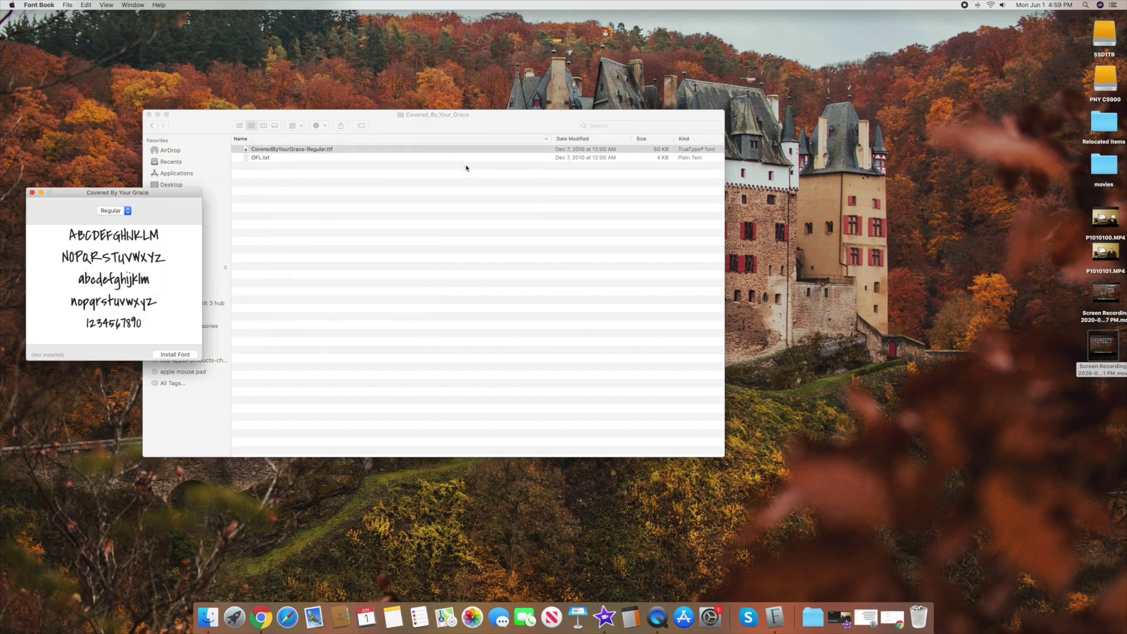
drag(121, 191, 506, 192)
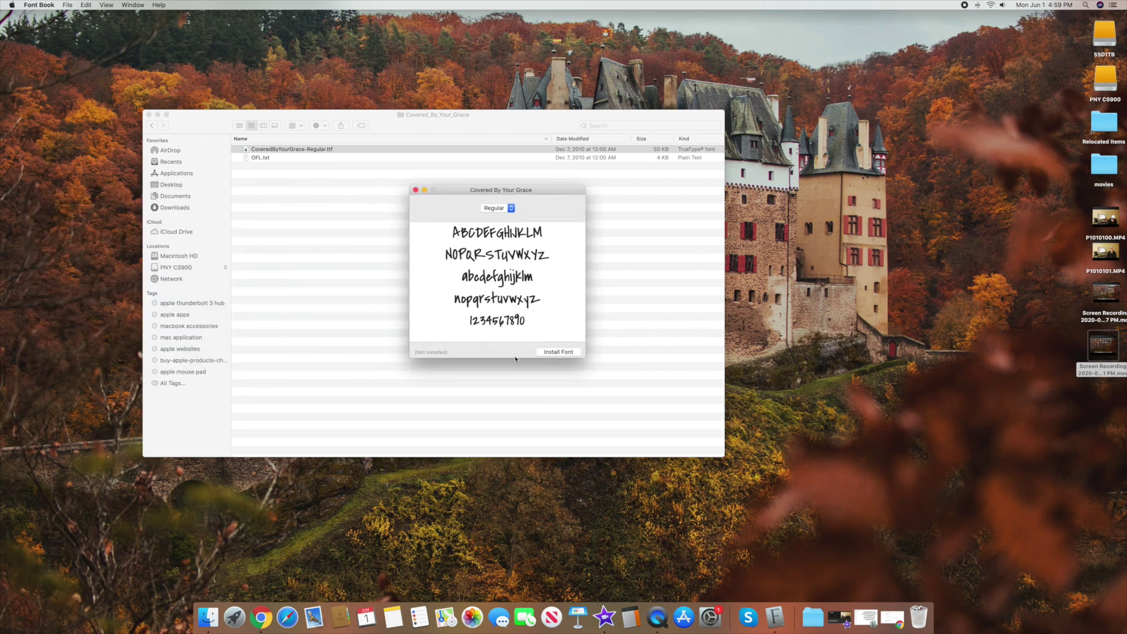
click(558, 352)
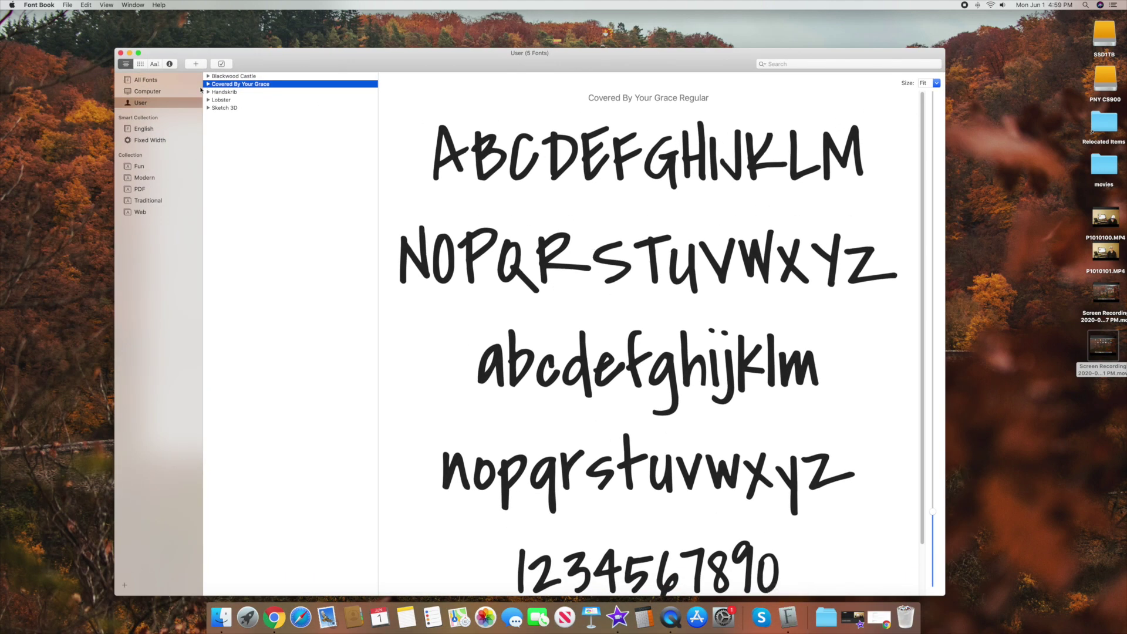
Step: Check All Fonts (288) and the five User fonts, previewing Covered By Your Grace, then close Font Book
click(156, 81)
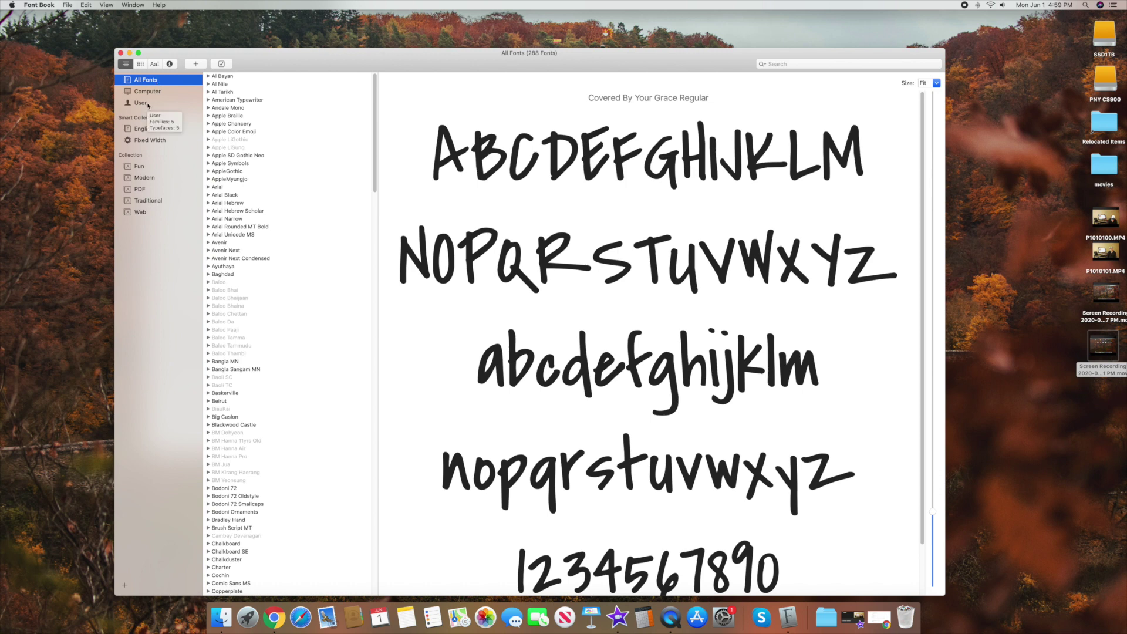
click(141, 102)
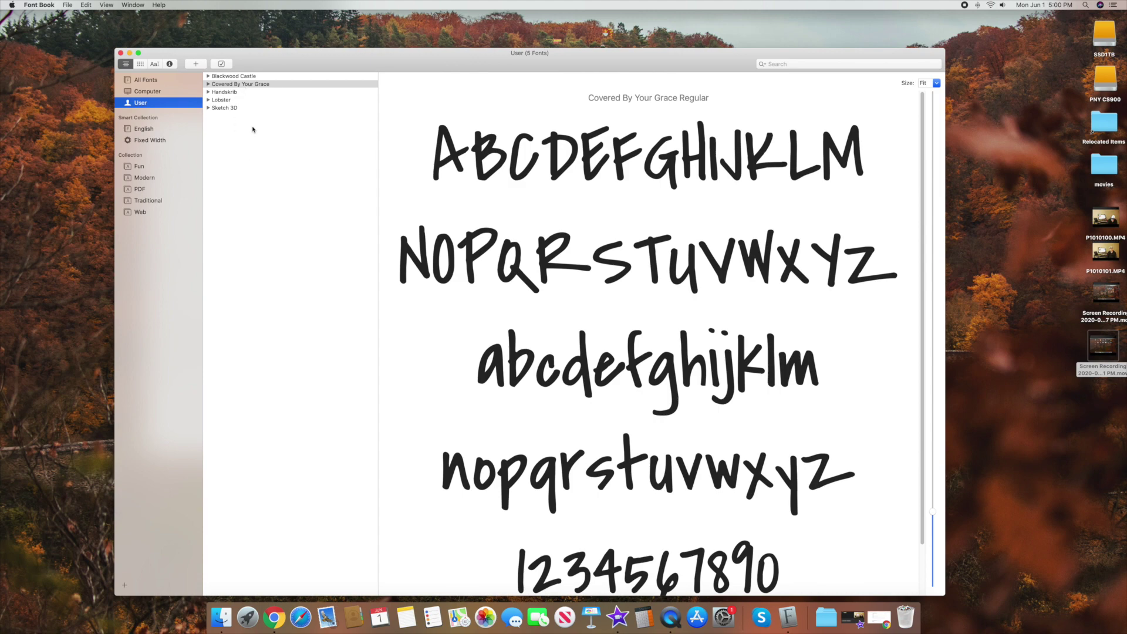
click(233, 93)
click(232, 100)
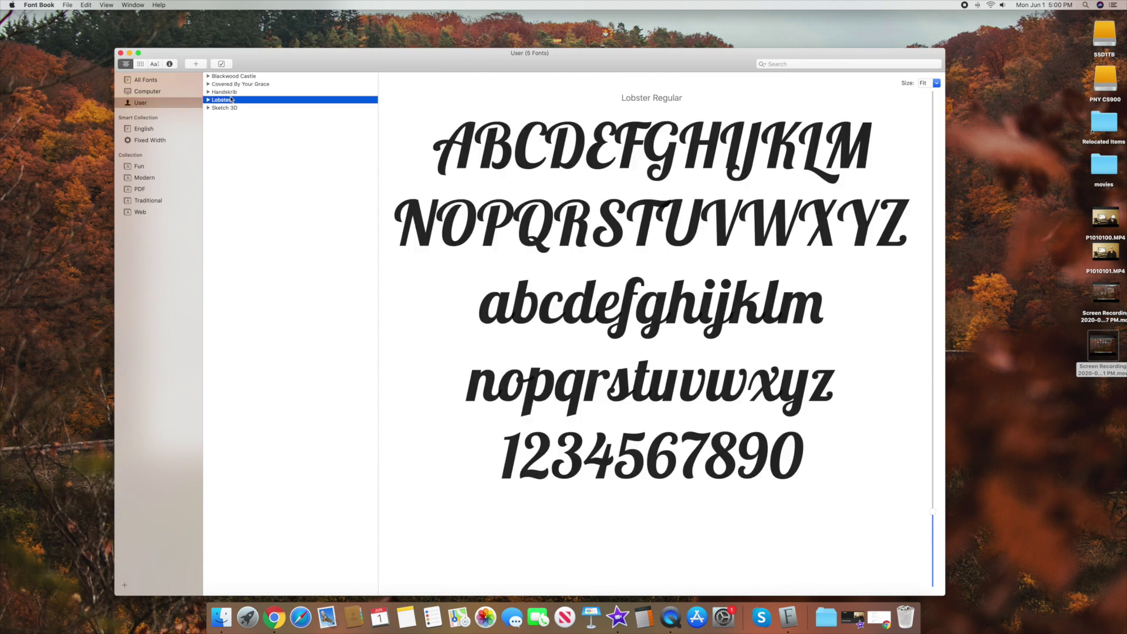
click(233, 92)
click(241, 85)
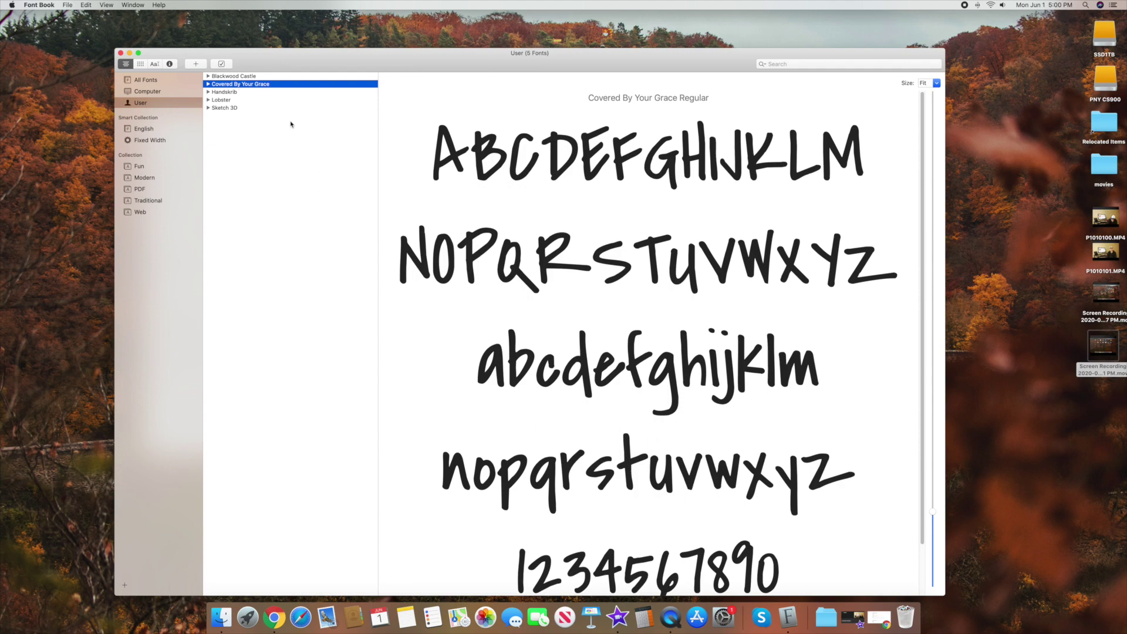
click(120, 52)
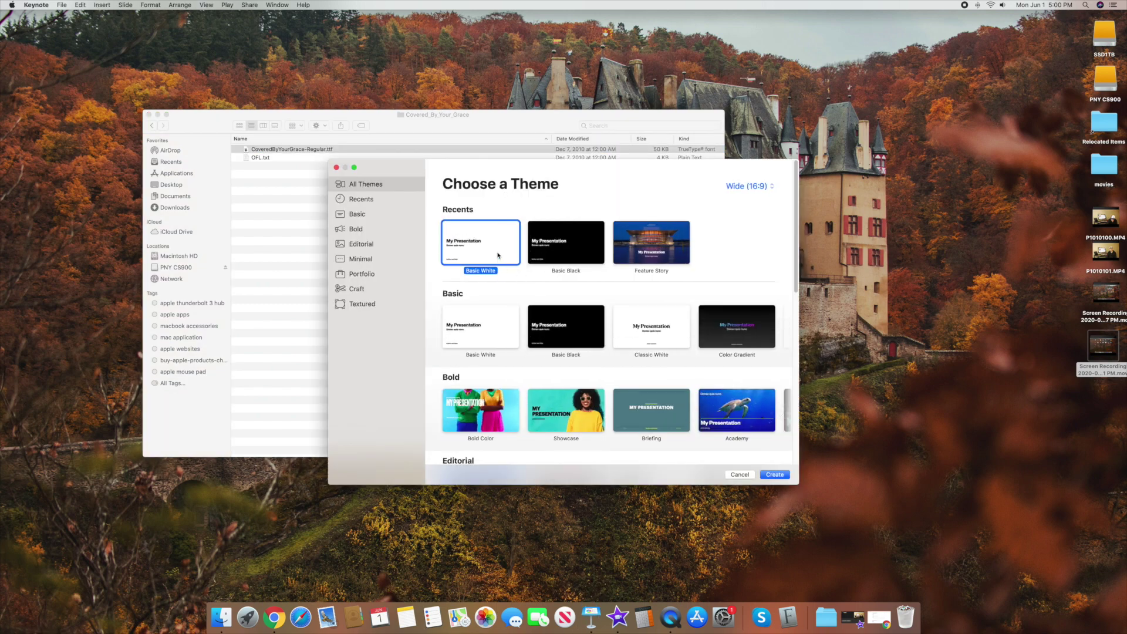
Step: Create a Basic White presentation and start editing its title placeholder
double_click(498, 255)
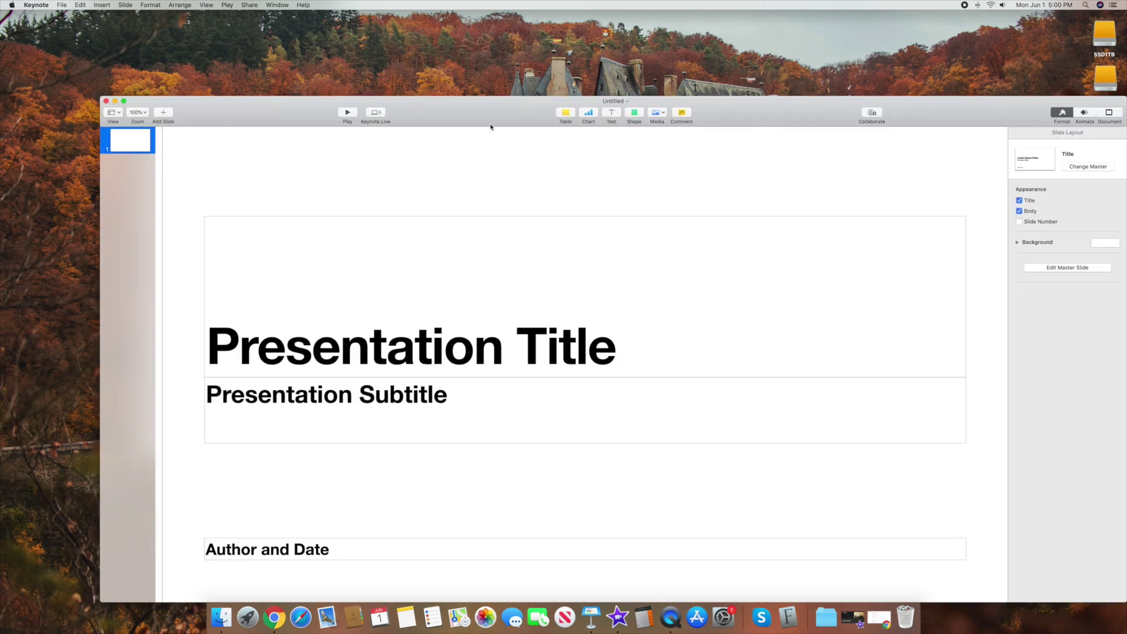
drag(491, 127, 491, 49)
click(503, 279)
click(559, 281)
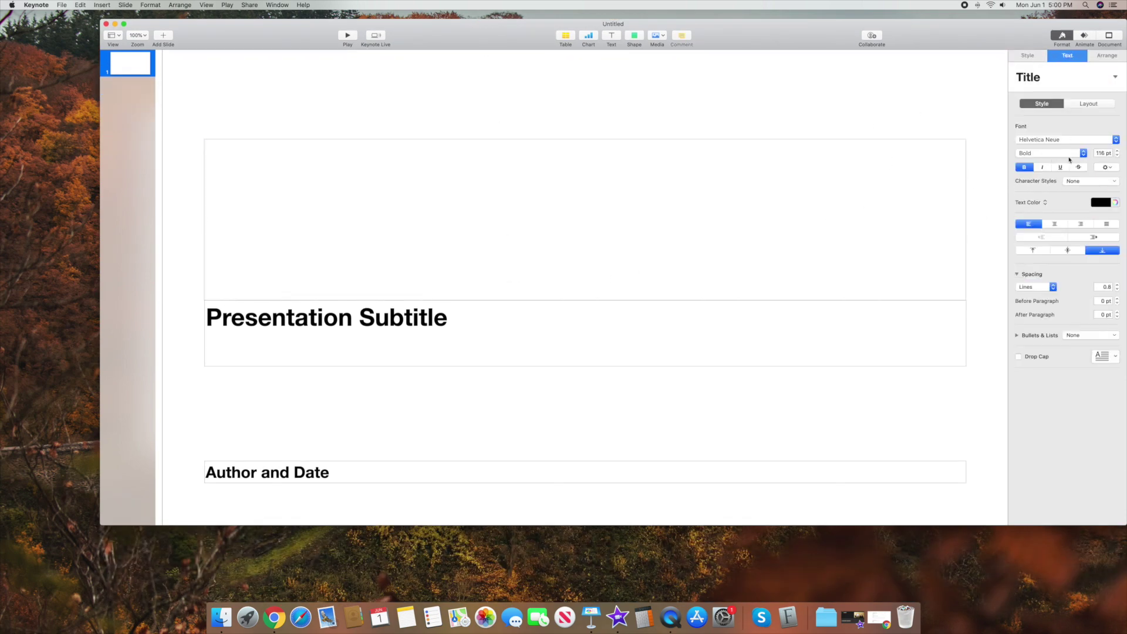
Step: Set the title font to Covered By Your Grace and type 'This is a Test To Show You'
click(1116, 140)
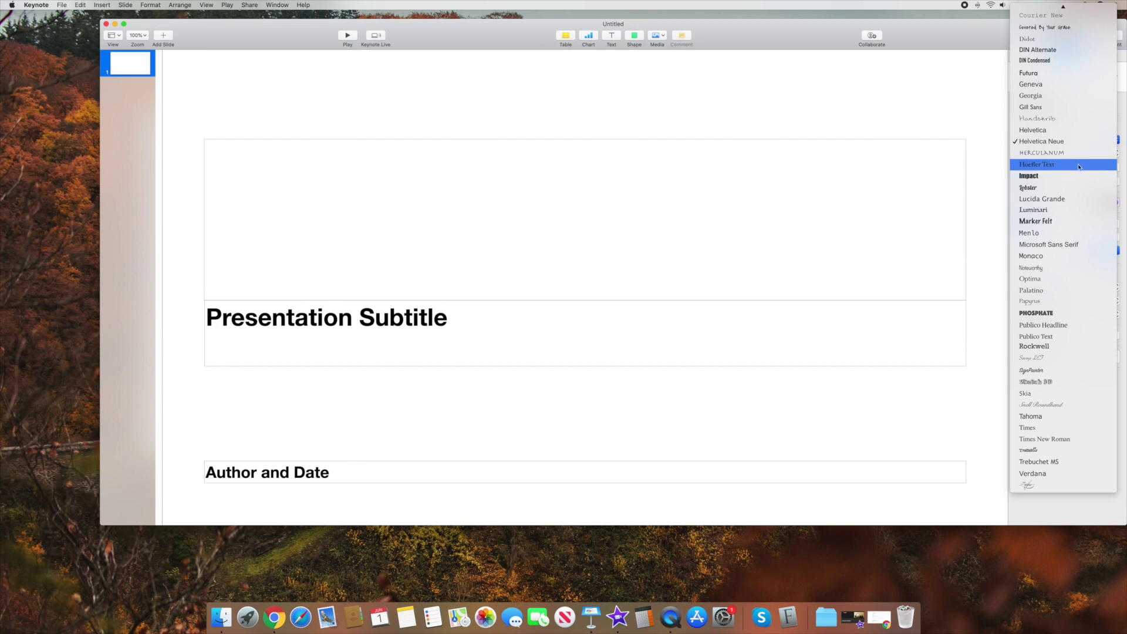
scroll(1079, 167, up, 3)
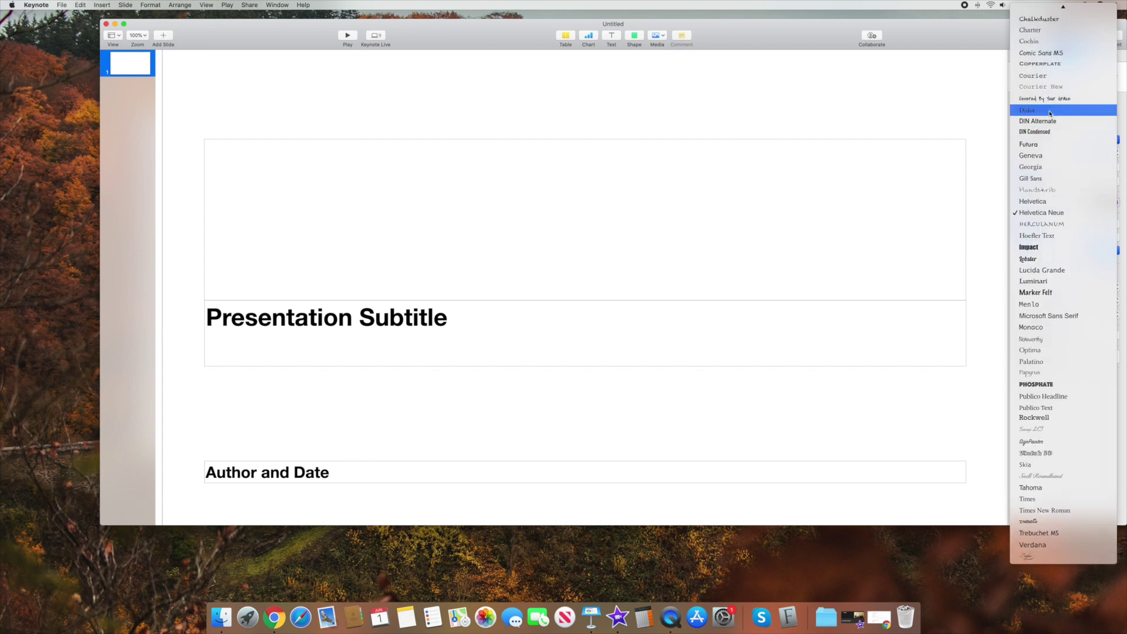
click(1051, 100)
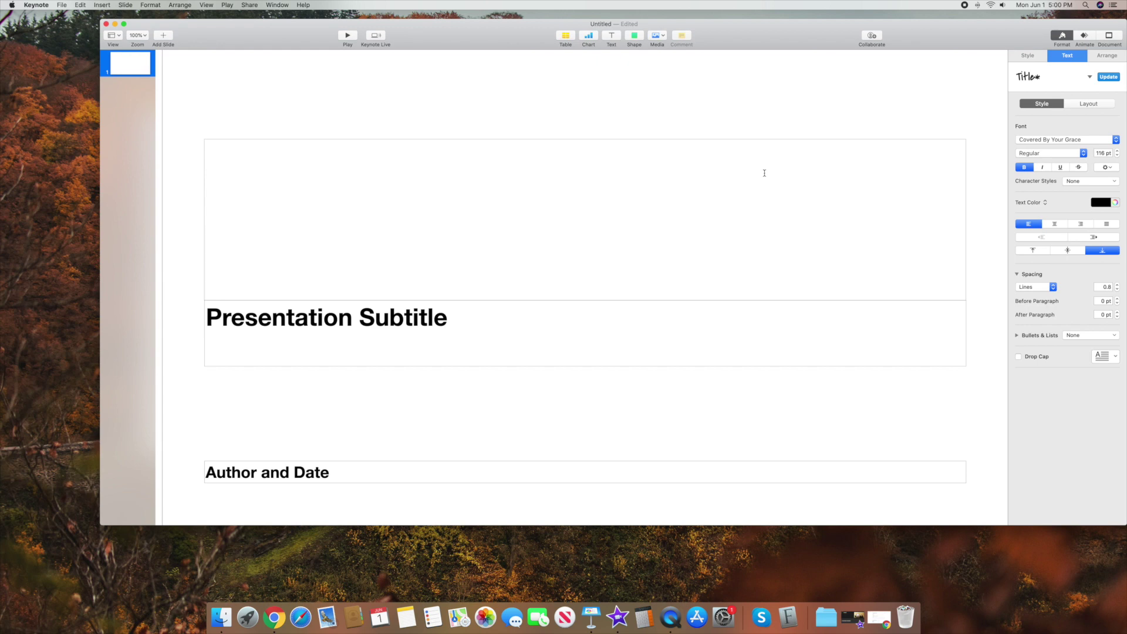
text(This is )
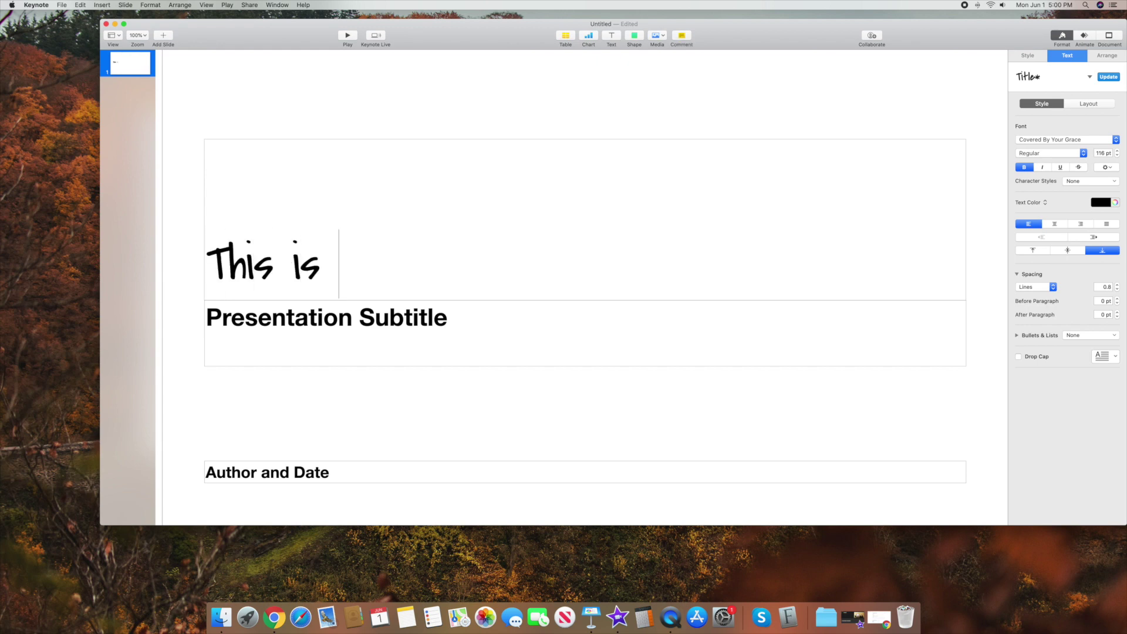
text(a Test To Show You)
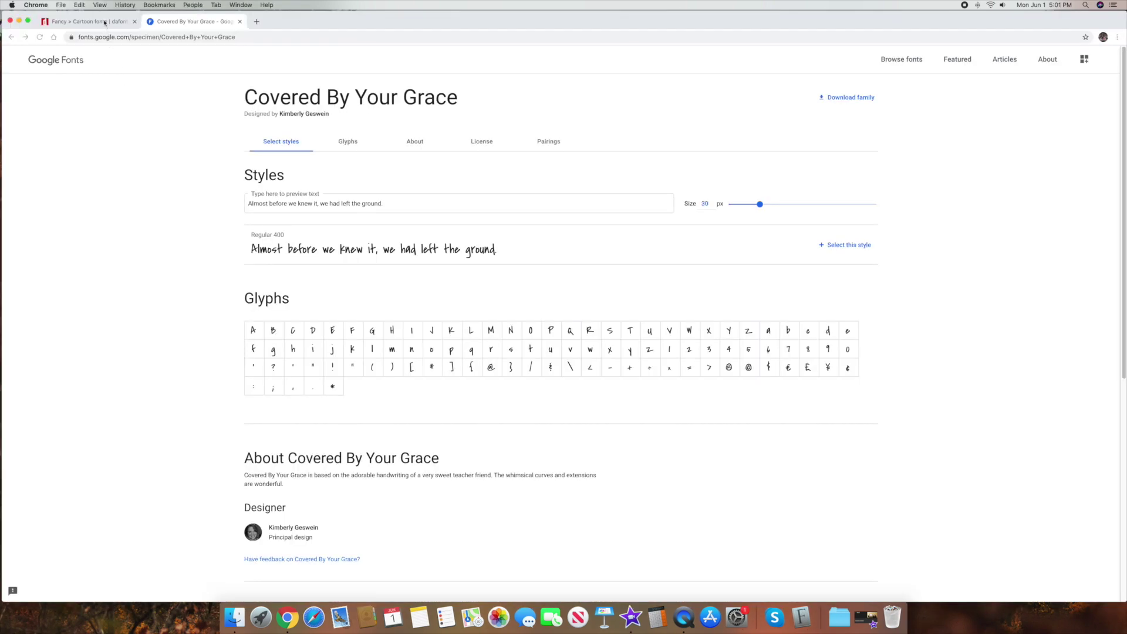
Step: Find Moon Cheese in dafont's Cartoon listing and download it as moon_cheese.zip
click(104, 23)
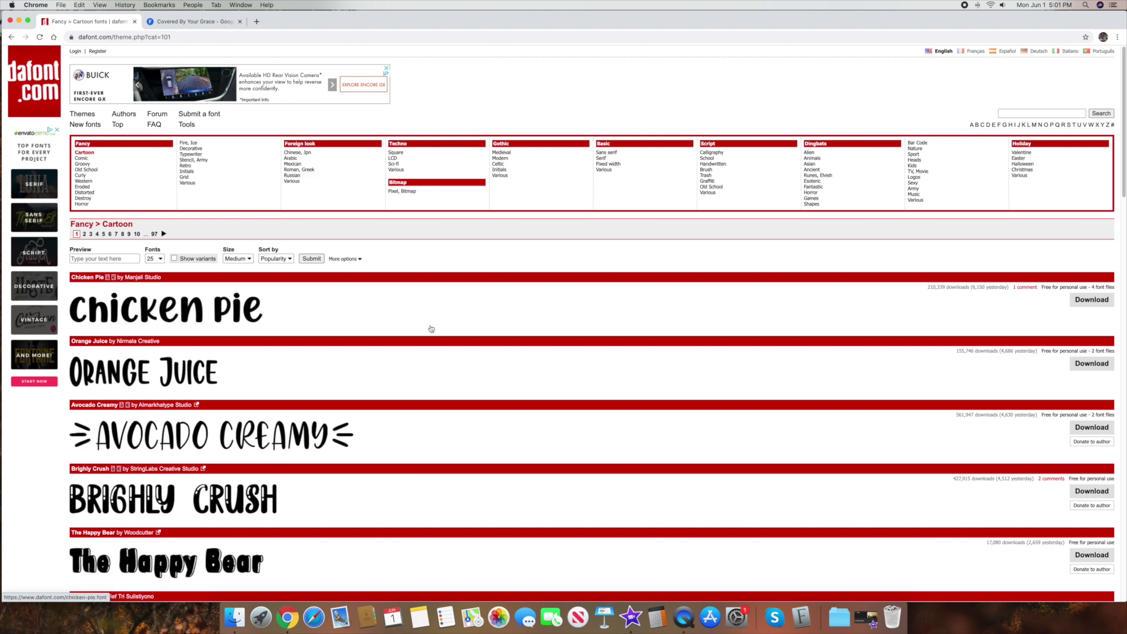
scroll(426, 336, down, 3)
scroll(427, 338, down, 8)
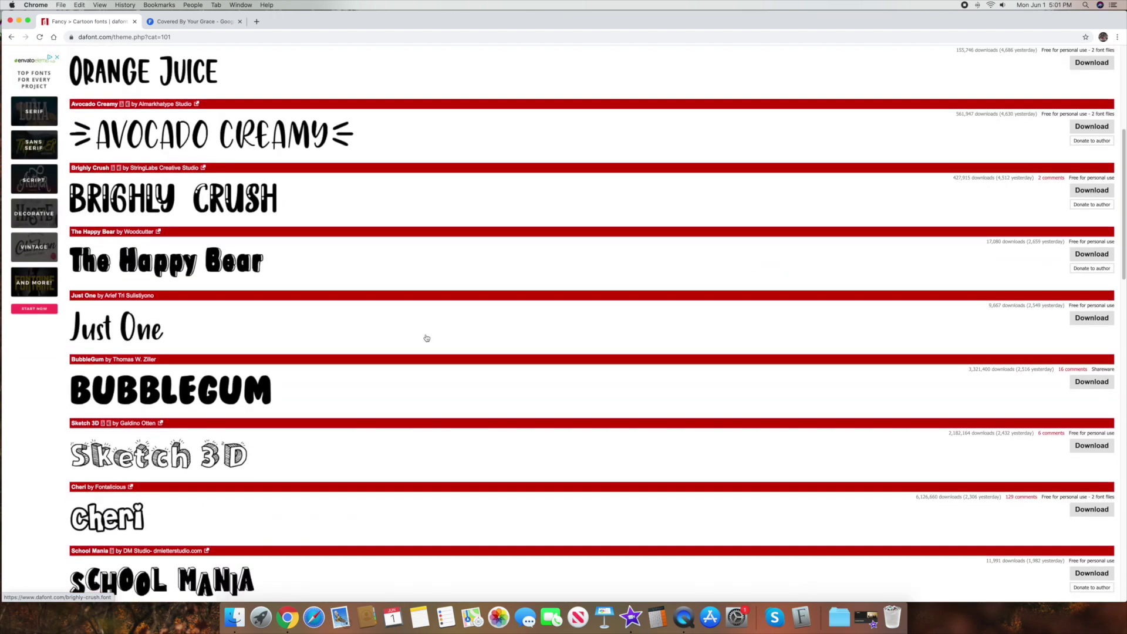
scroll(427, 338, down, 5)
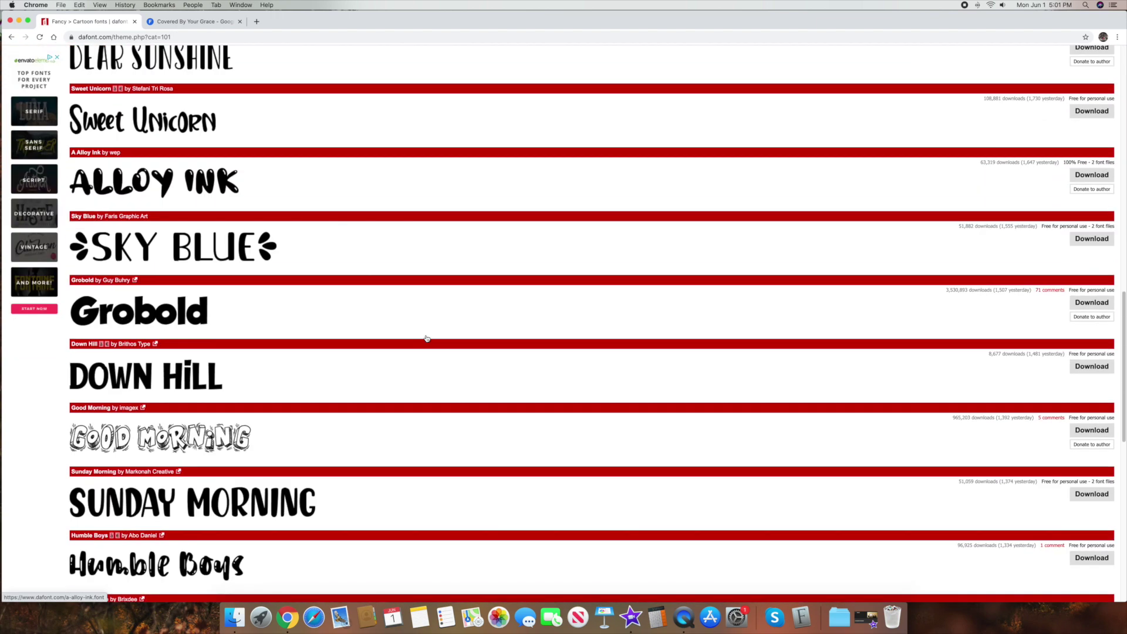
scroll(427, 338, down, 2)
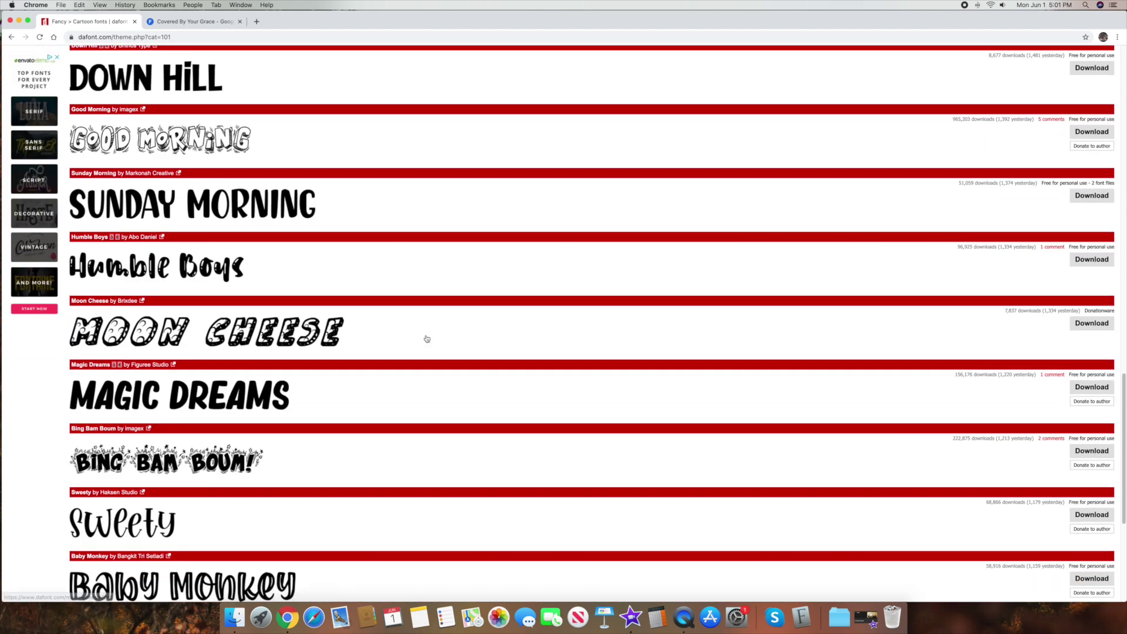
scroll(427, 339, down, 3)
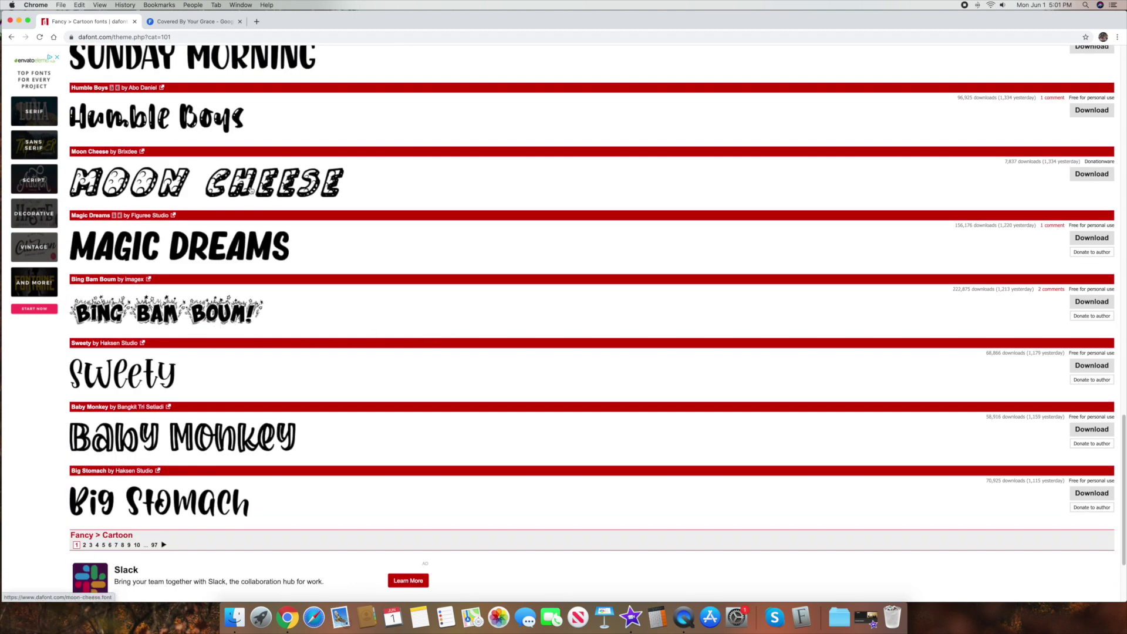
scroll(377, 200, up, 1)
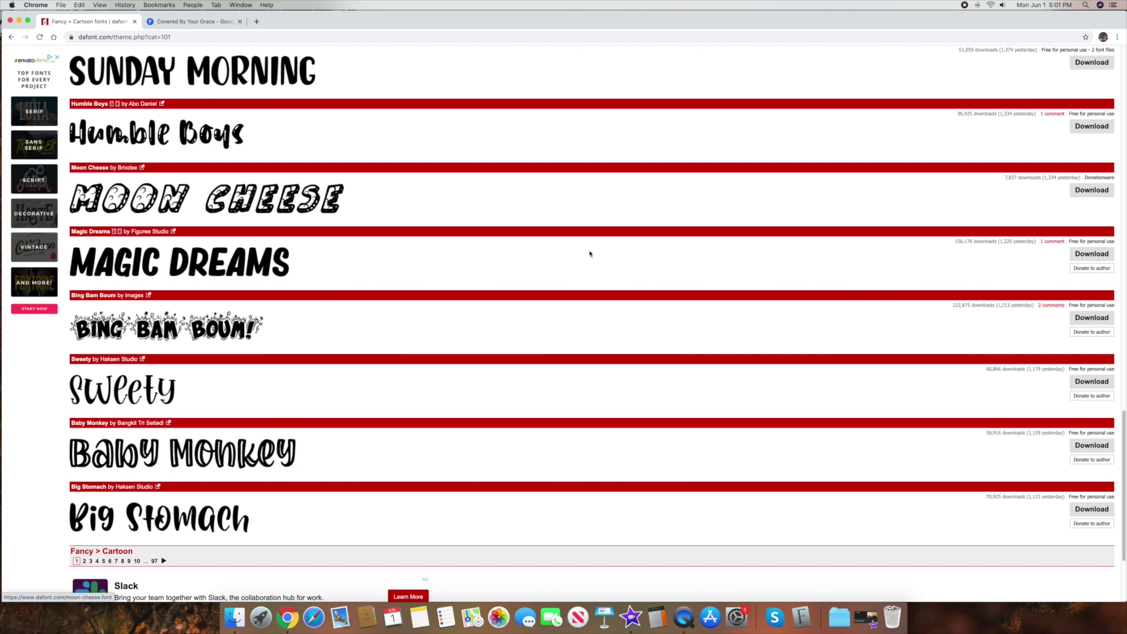
click(1093, 194)
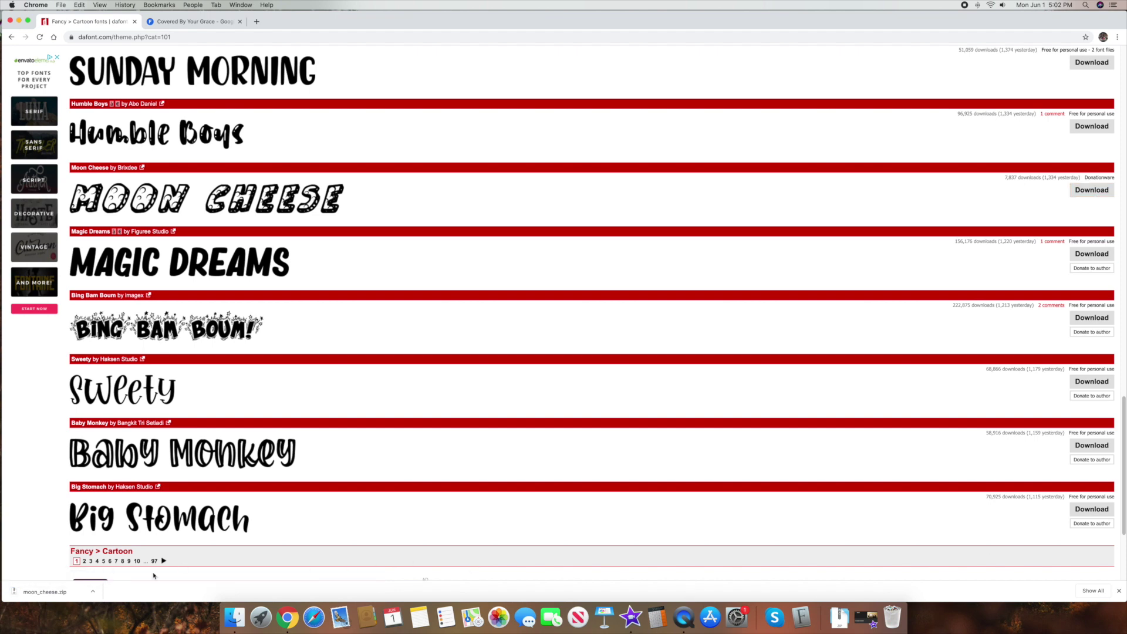
click(1119, 591)
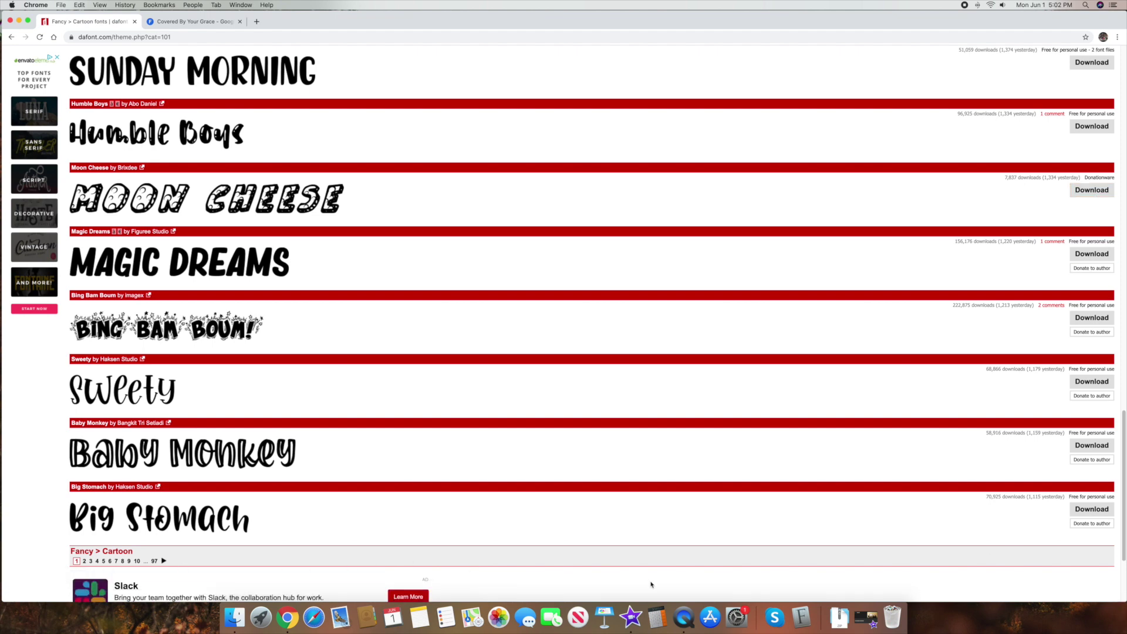
Step: Unzip moon_cheese.zip in Downloads and show the Open With options for MoonCheese-Regular.ttf
click(240, 619)
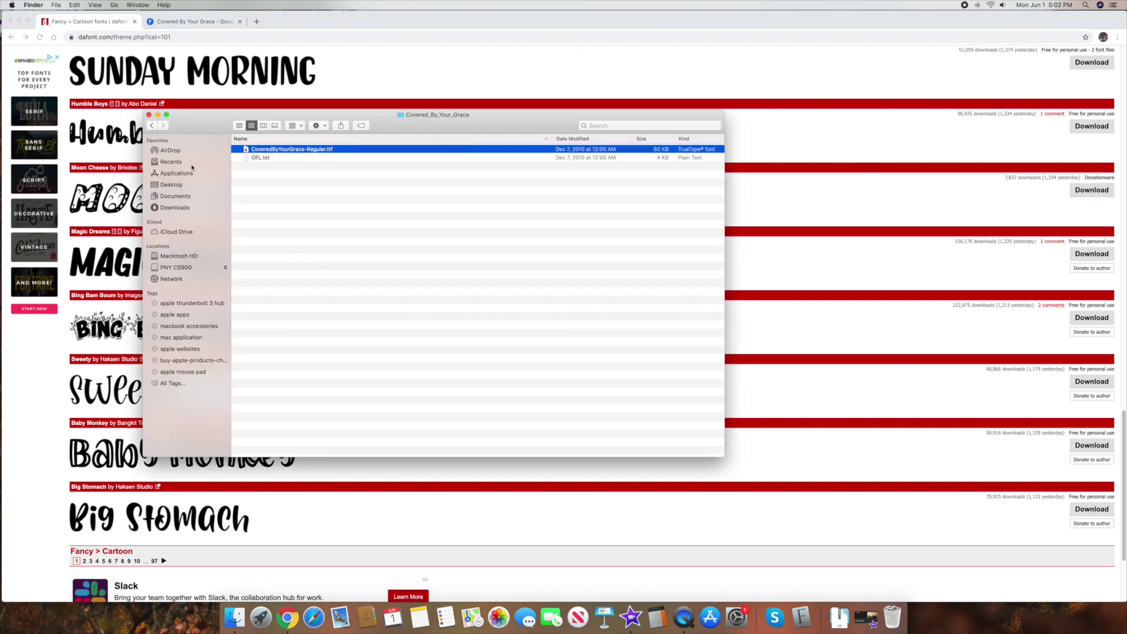
click(181, 208)
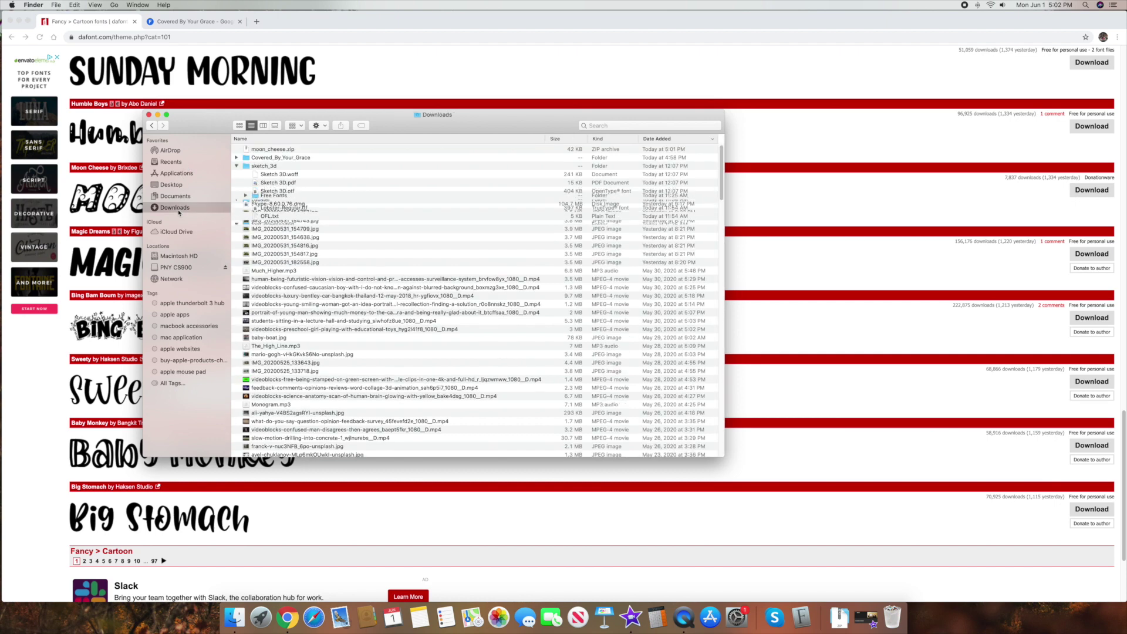
double_click(279, 150)
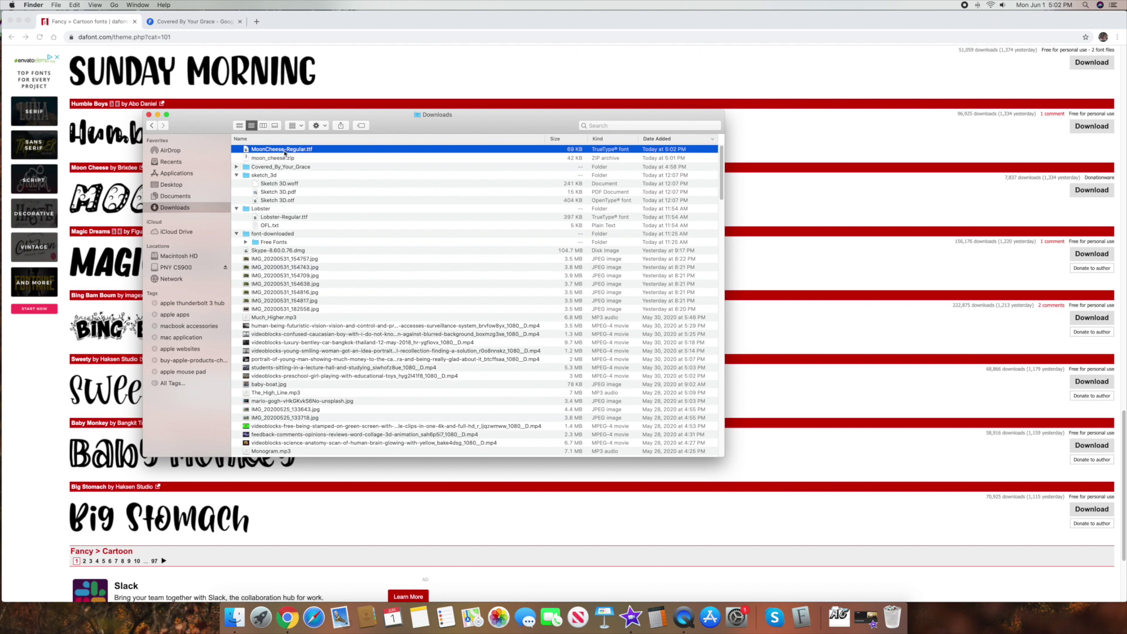
right_click(288, 150)
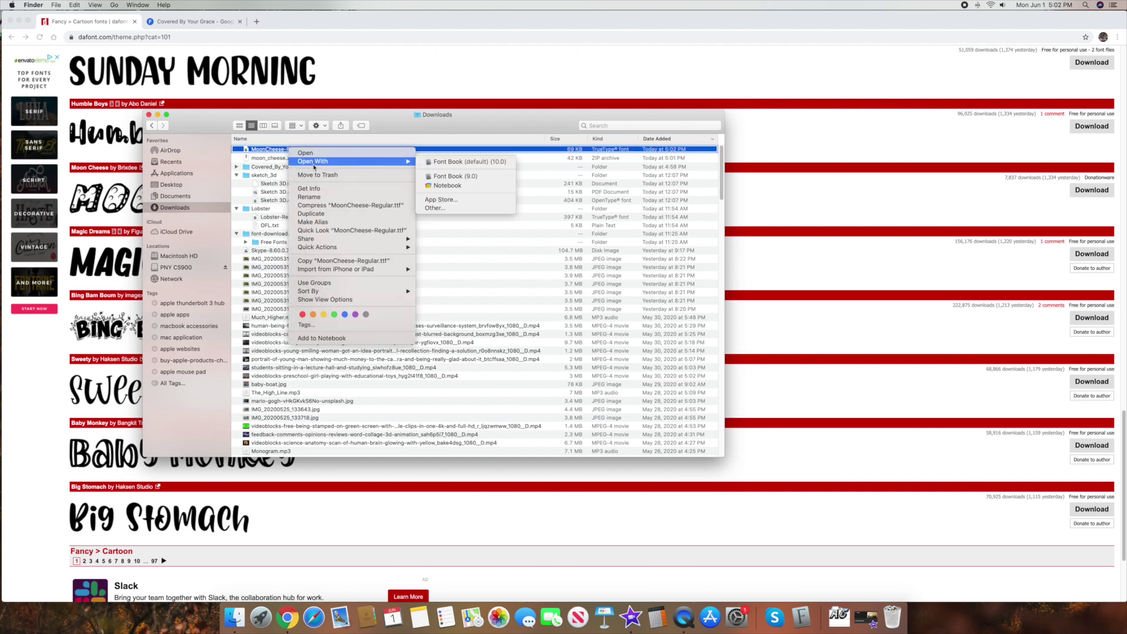
Step: Install MoonCheese-Regular.ttf in Font Book despite its validation warning, then preview Moon Cheese Regular
click(464, 163)
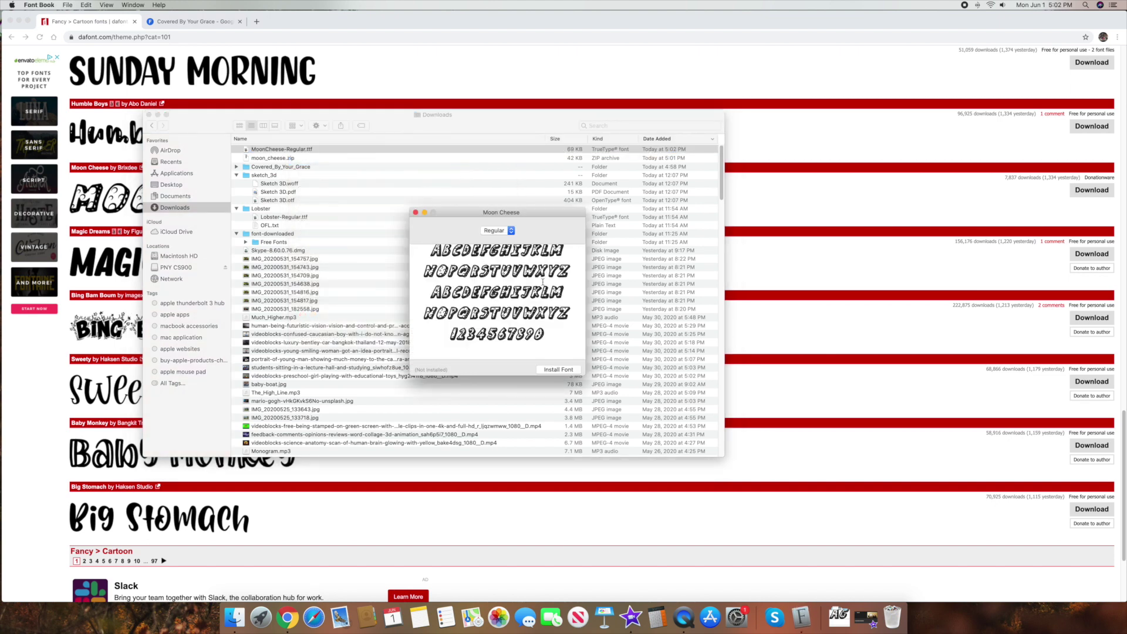
click(551, 371)
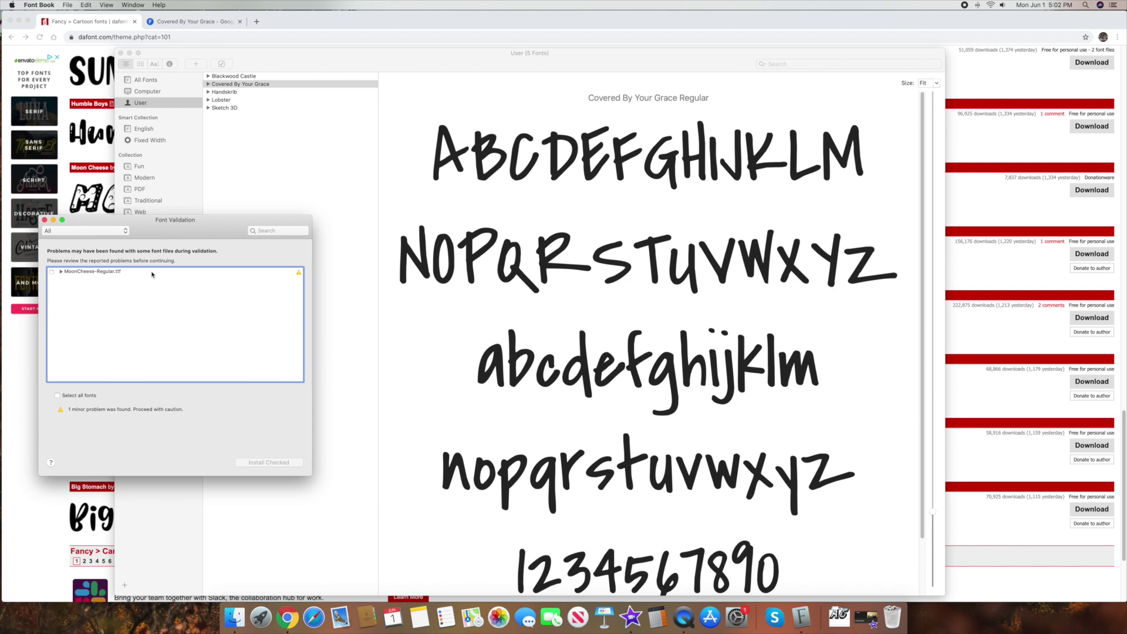
click(51, 272)
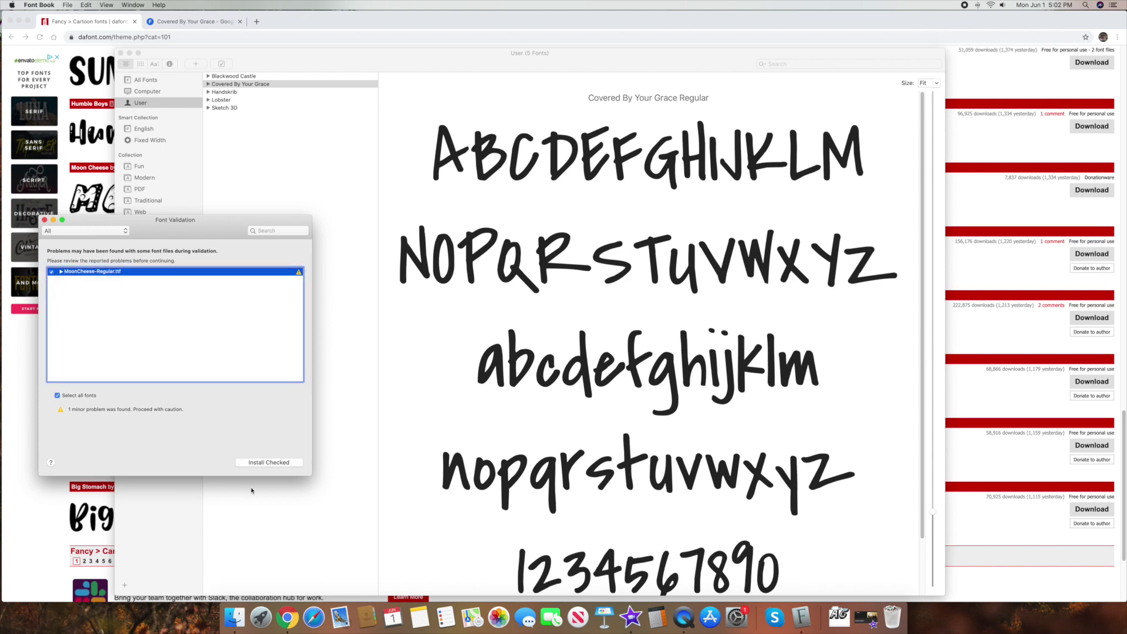
click(259, 464)
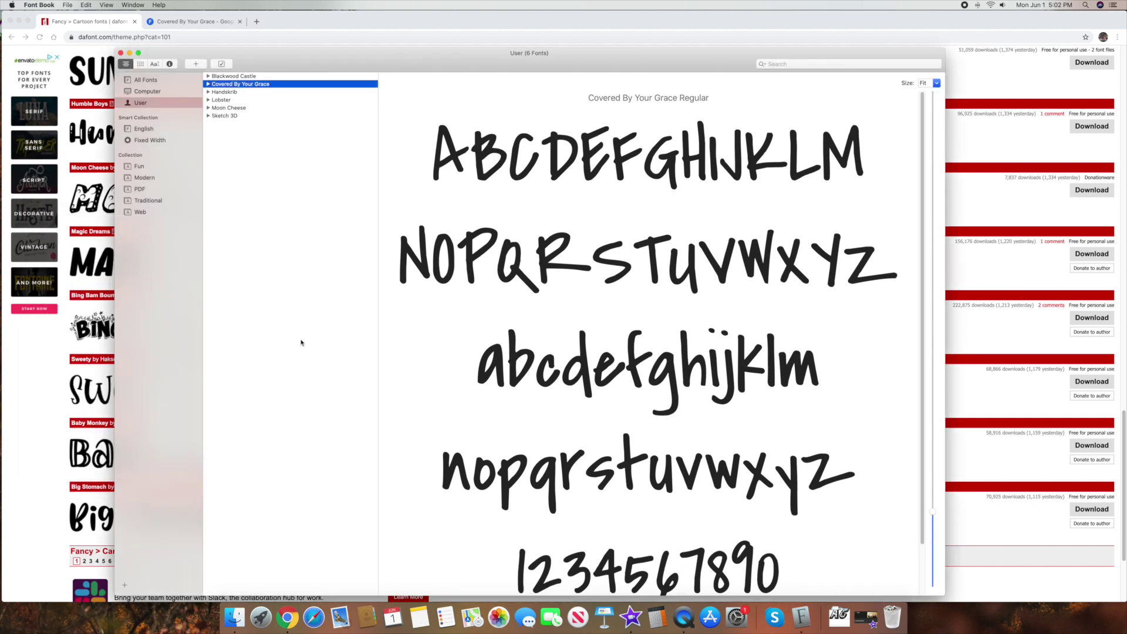
click(246, 109)
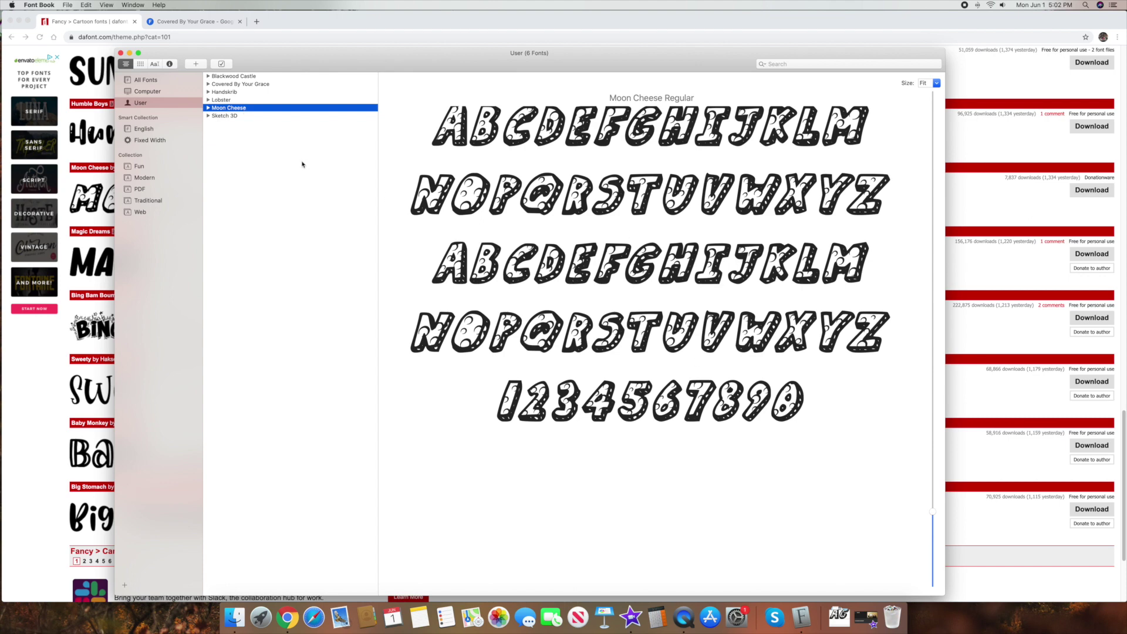
Step: Hide Font Book and start a new Basic White Keynote presentation, nudging the title box left
click(130, 53)
click(593, 611)
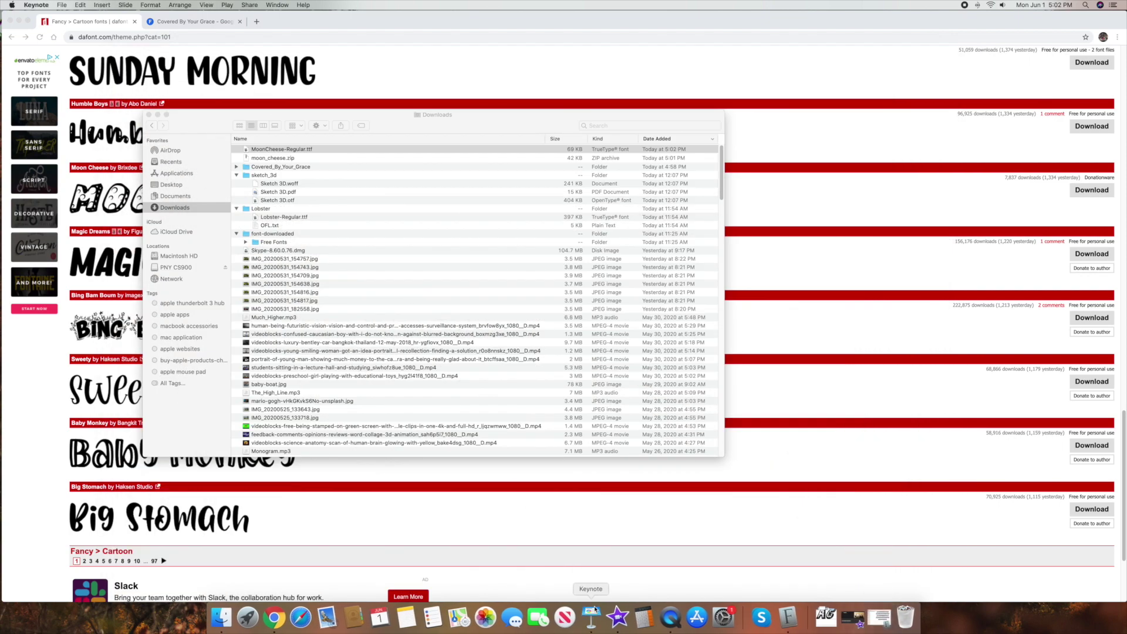
double_click(514, 246)
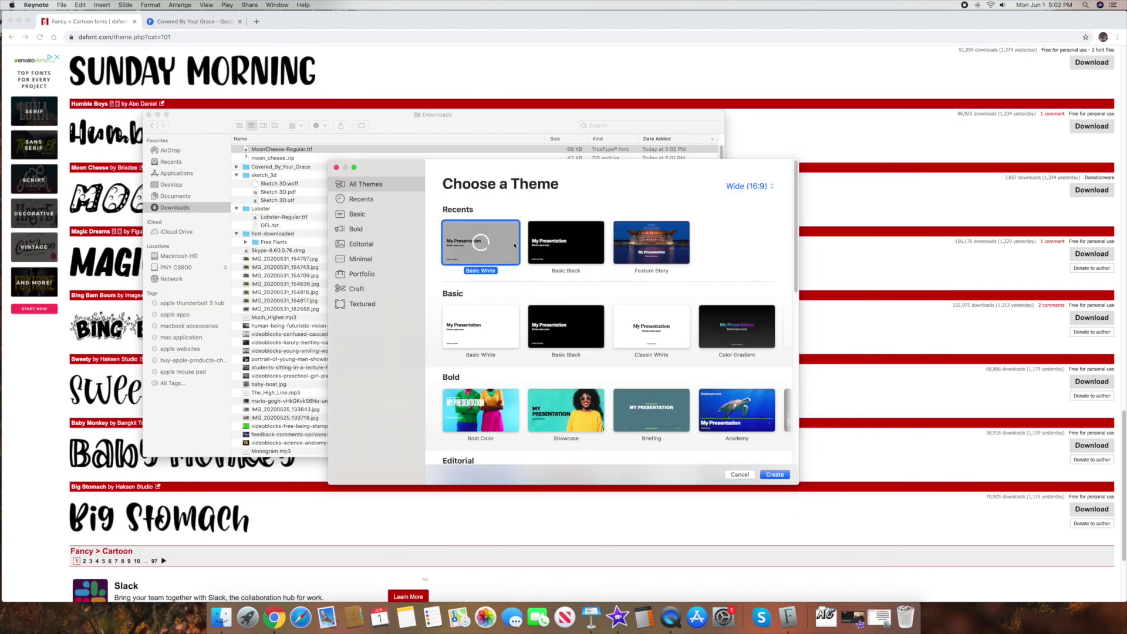
click(636, 360)
drag(637, 360, 596, 355)
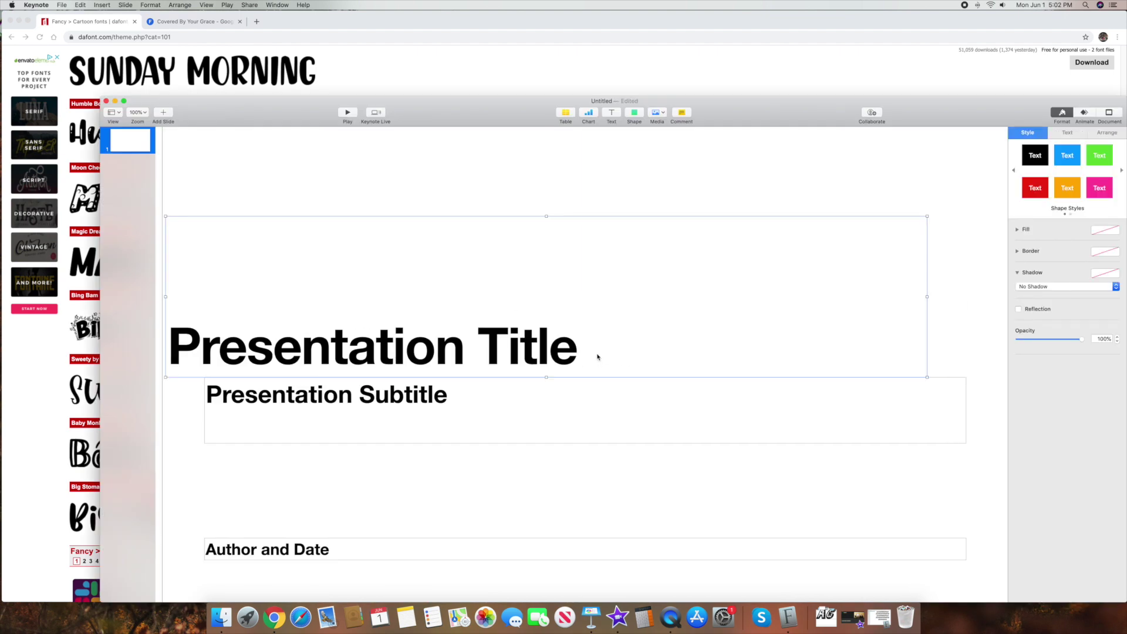
Step: Replace the placeholder title with 'MOON CHEESE' set in the Moon Cheese font
double_click(347, 344)
key(BackSpace)
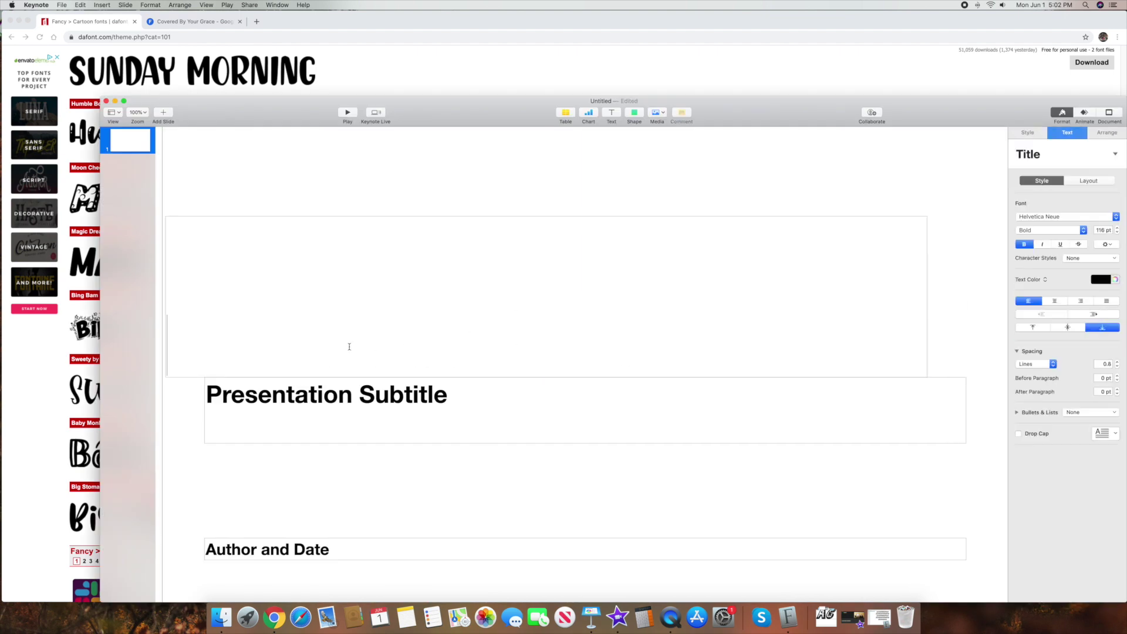
click(1068, 220)
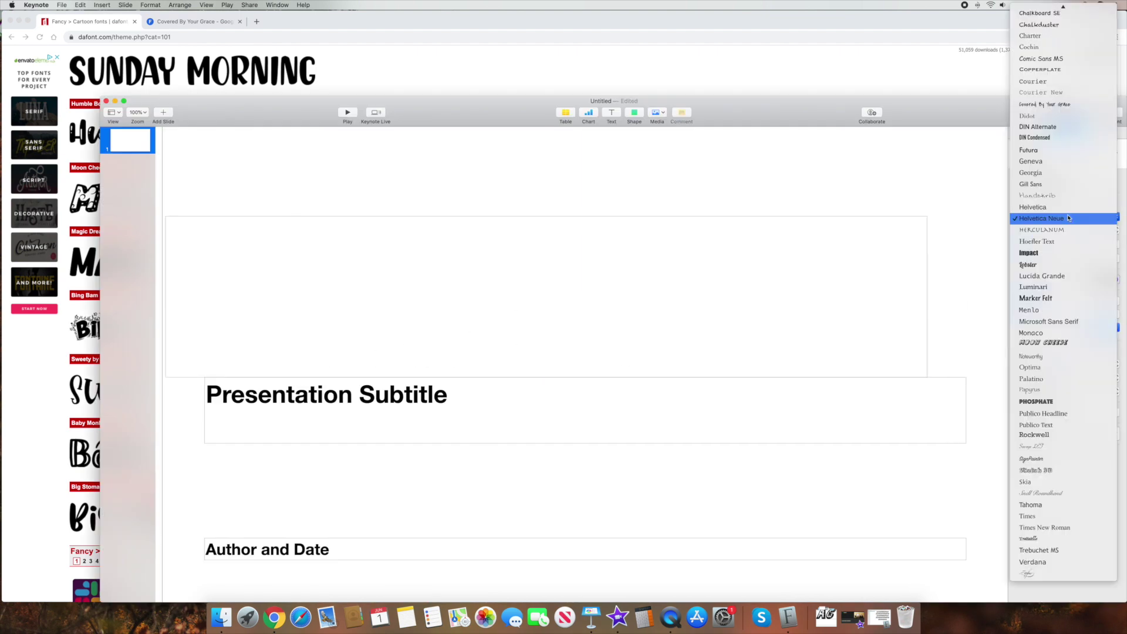
click(1060, 347)
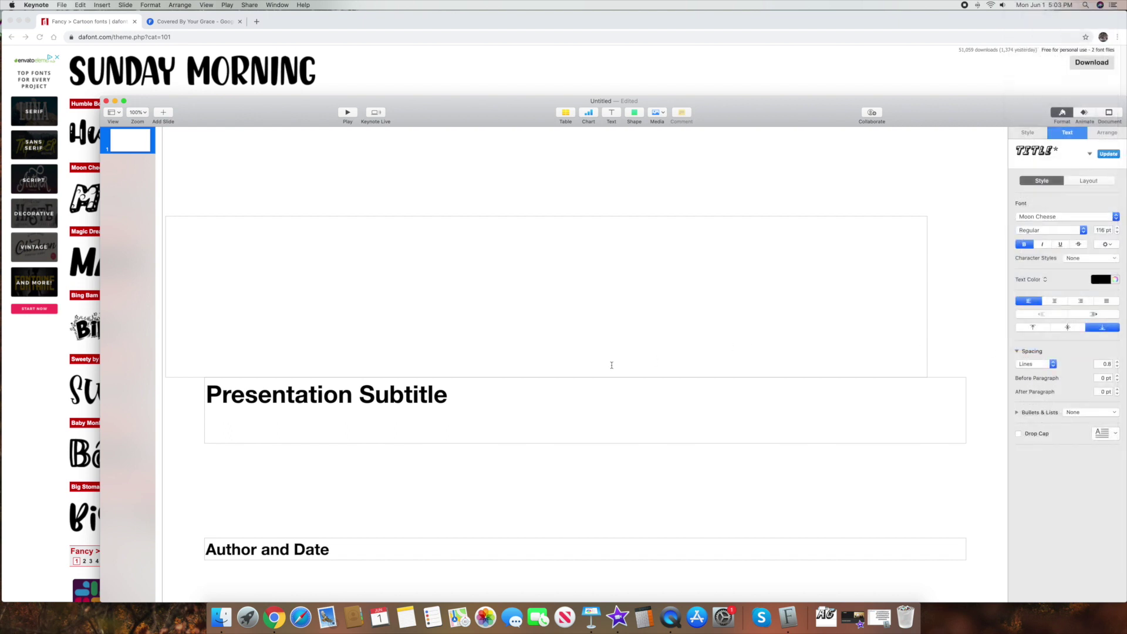
text(MOON CHEE)
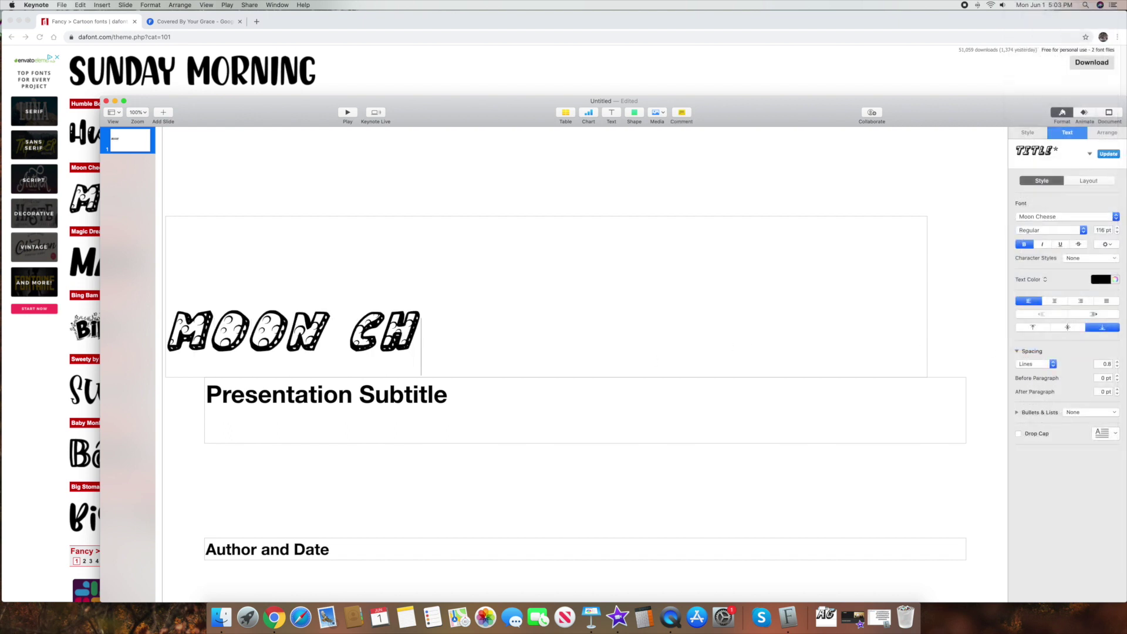
text(SE)
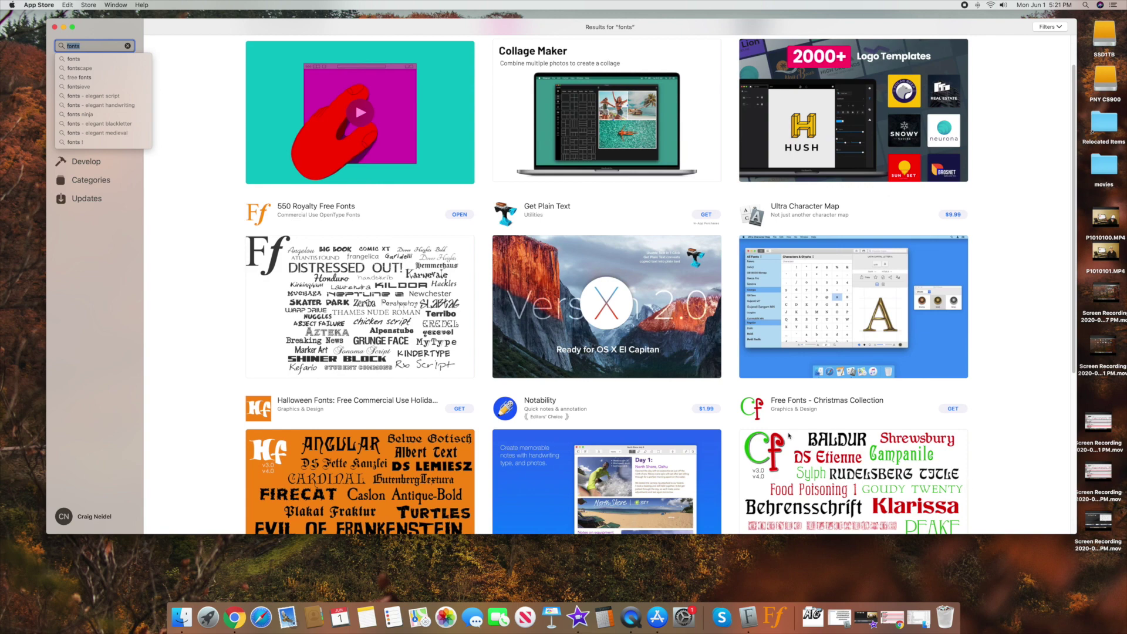
Step: Launch 550 Royalty Free Fonts from the App Store results and move its registration dialog aside
scroll(790, 435, down, 2)
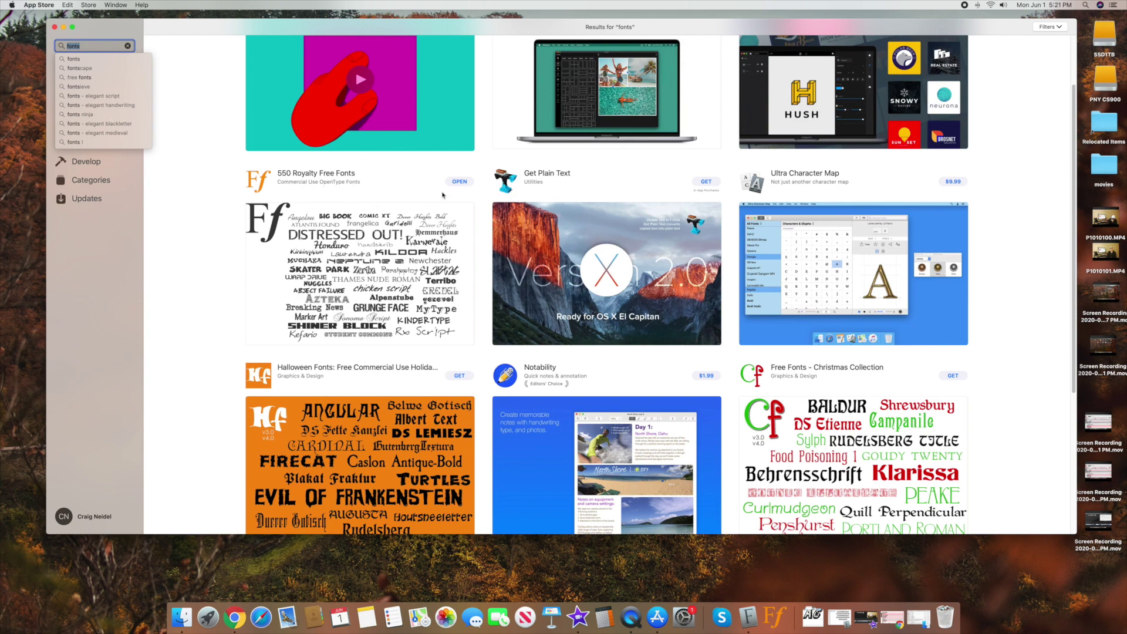
click(460, 182)
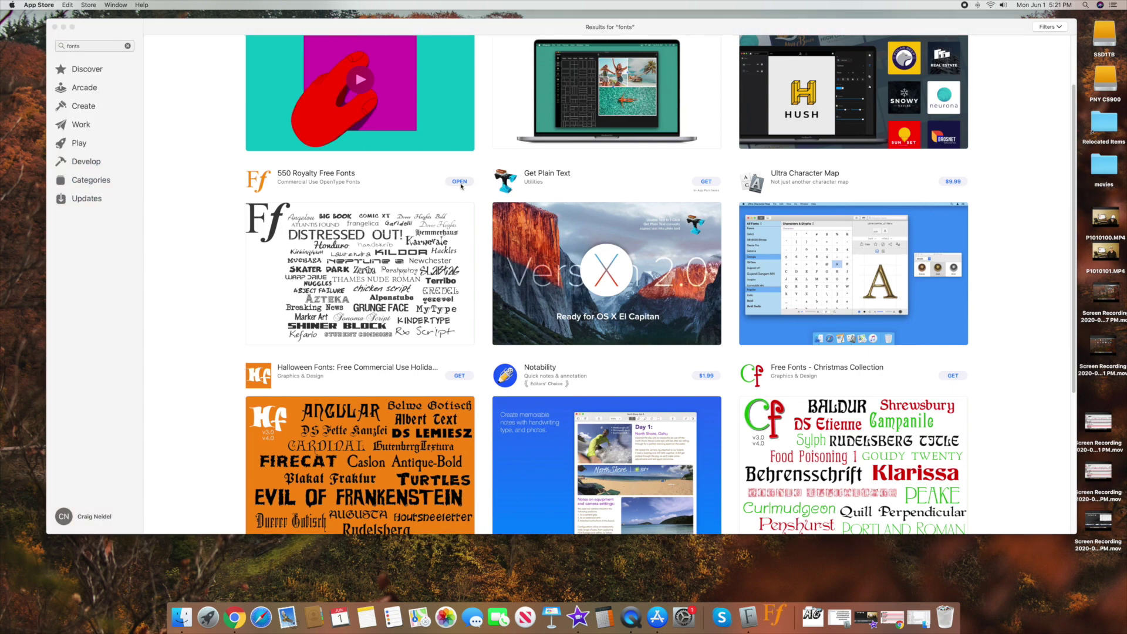
drag(473, 245, 545, 185)
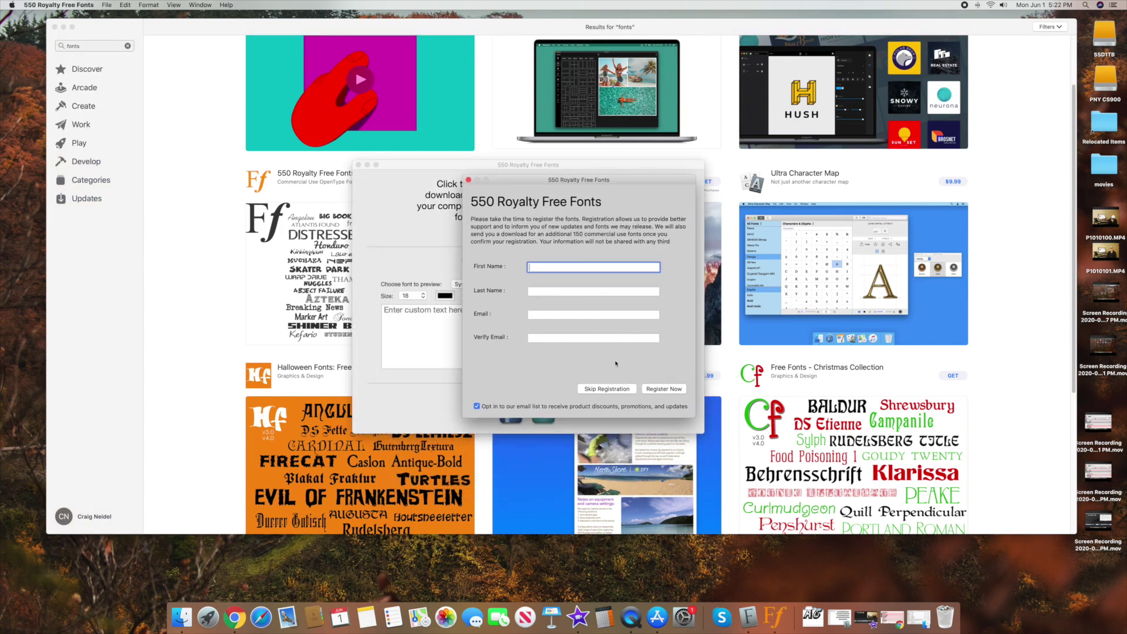
Step: Skip registration and close the 550 Royalty Free Fonts window
click(605, 390)
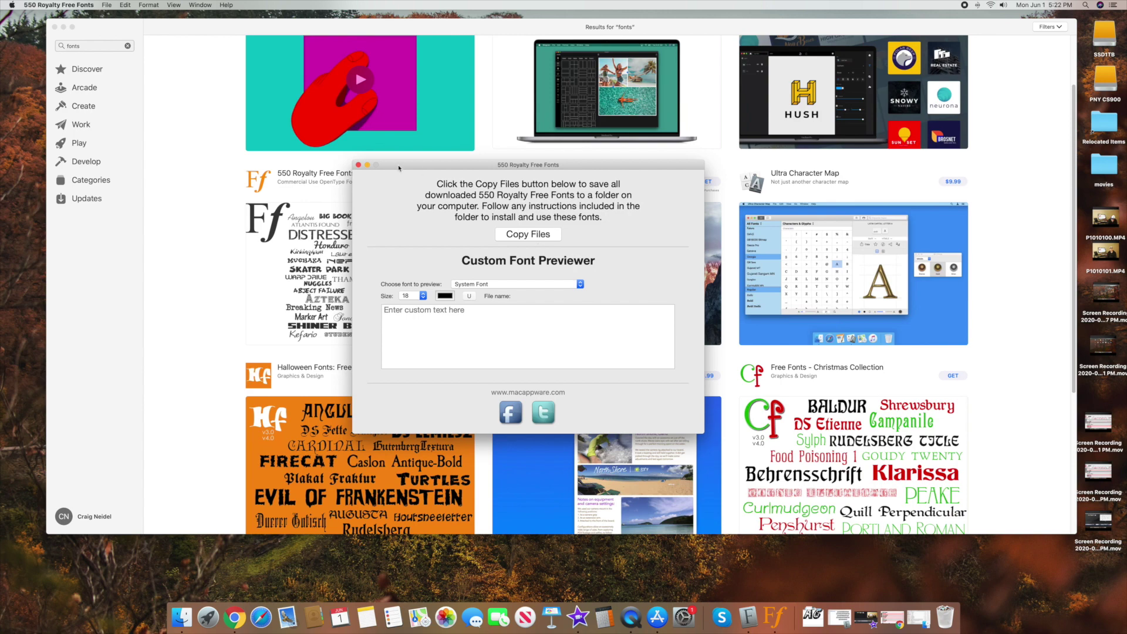
click(359, 164)
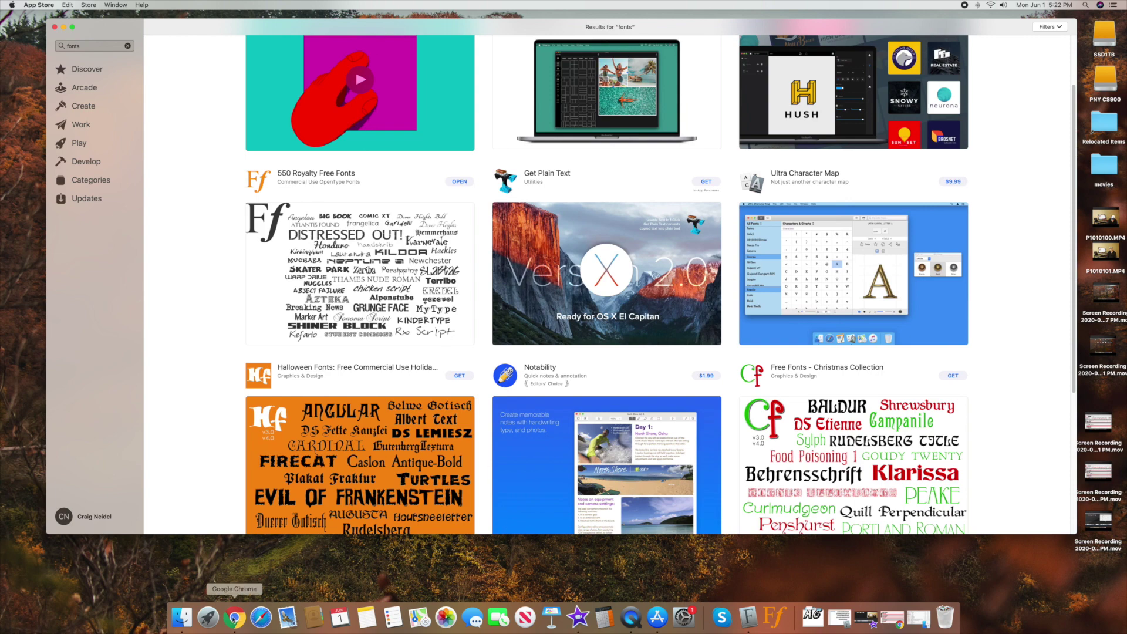
Step: Expand the Free Fonts folder in Finder's Downloads and select Hackles.otf, then Lintsec.otf
click(181, 616)
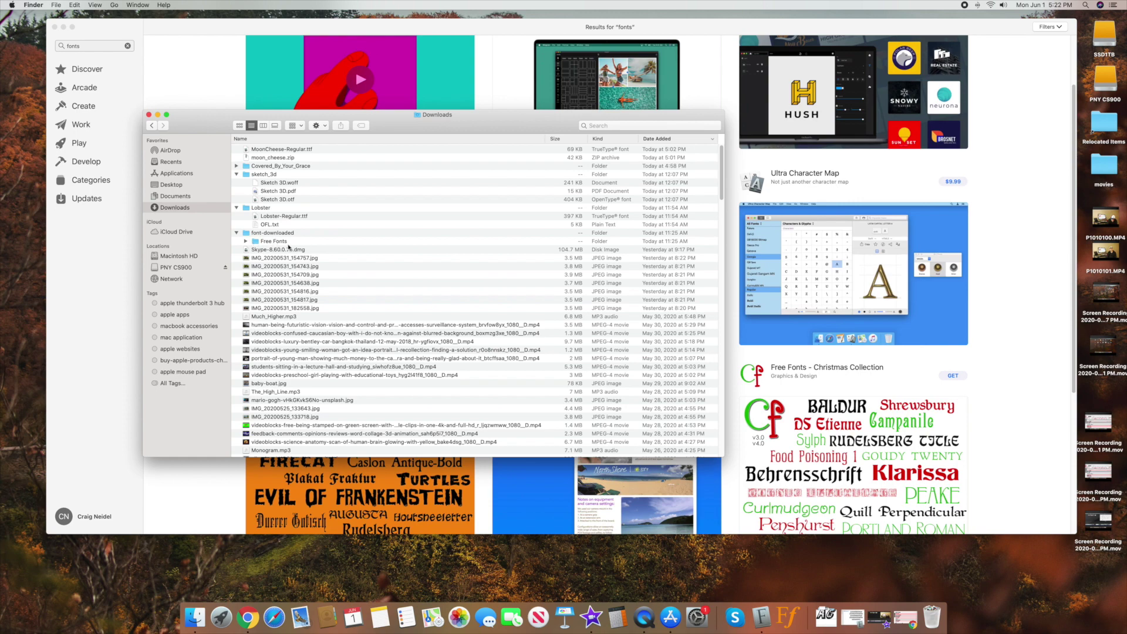
click(246, 241)
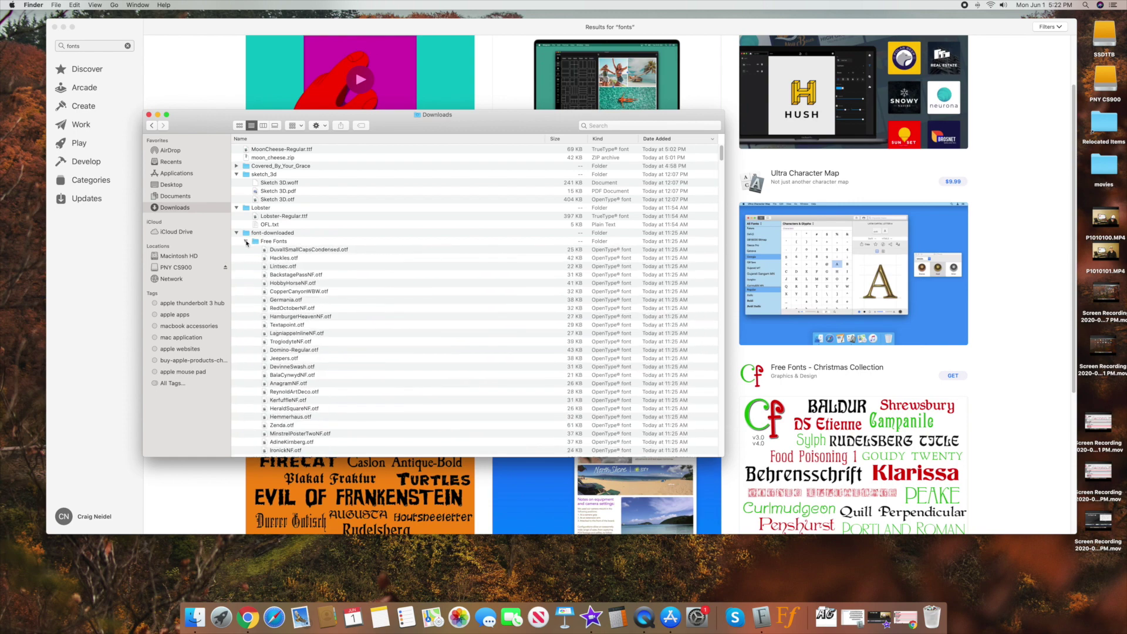
scroll(339, 303, down, 5)
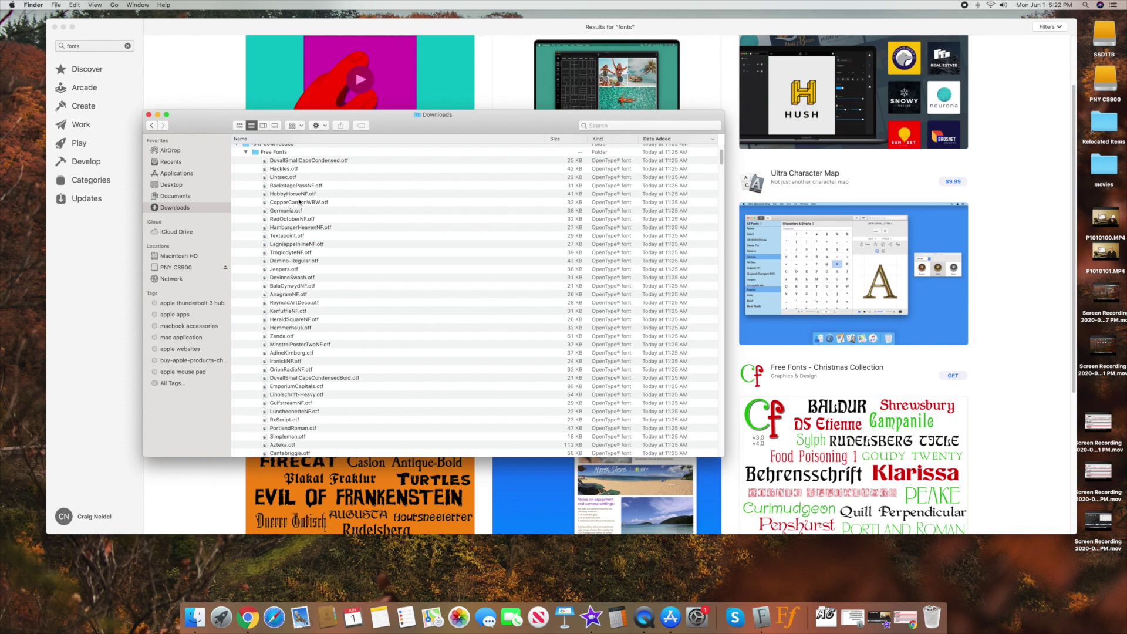
click(293, 170)
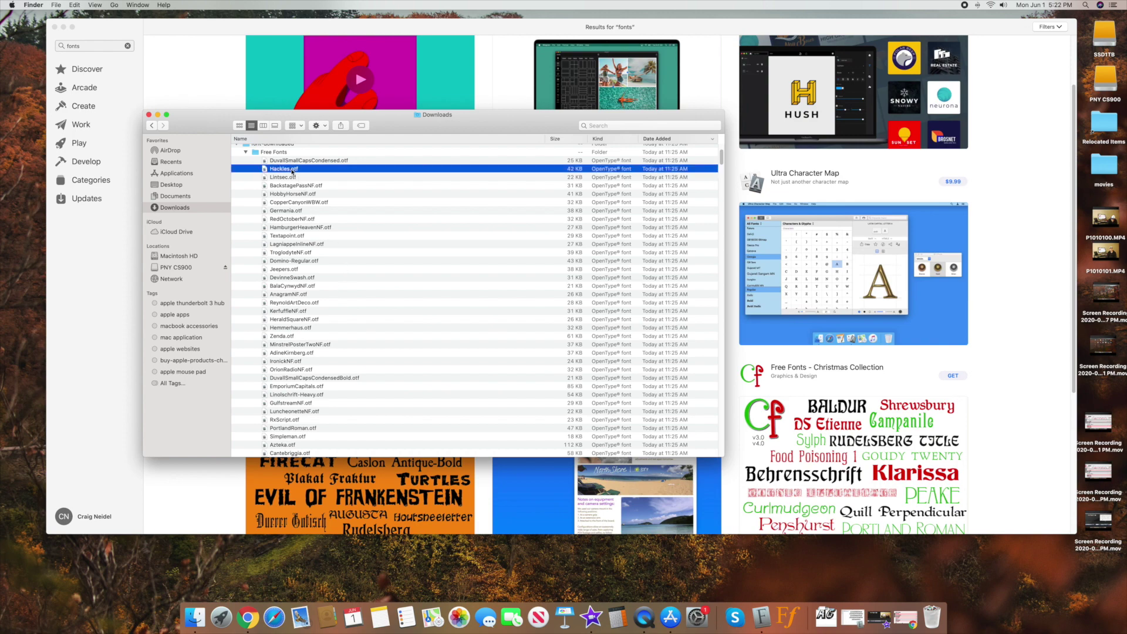
click(286, 177)
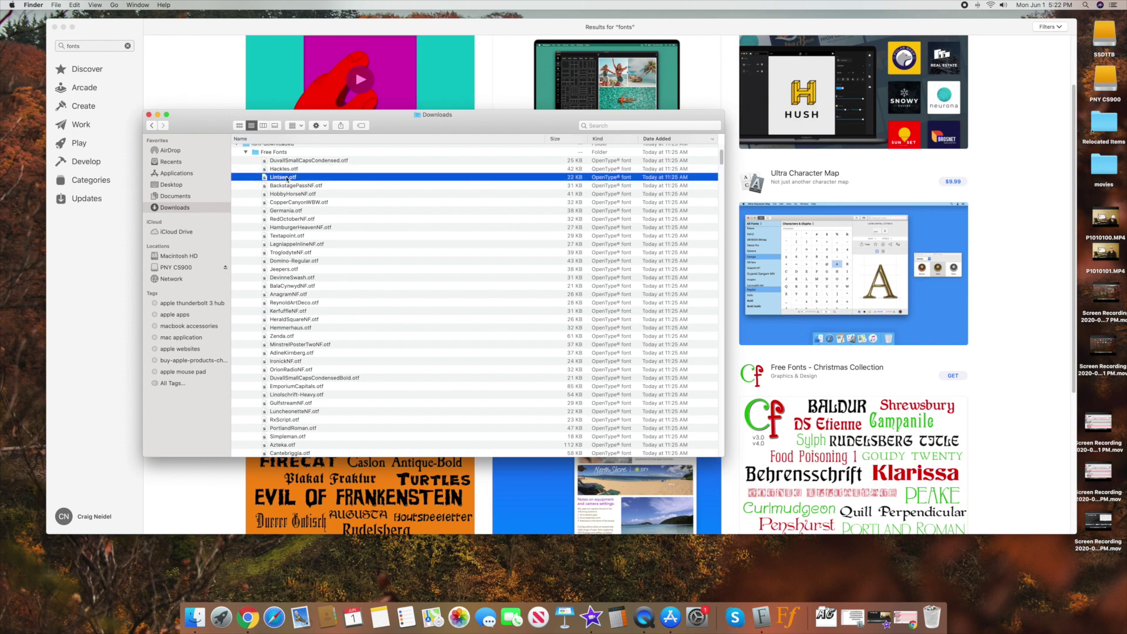
Step: Quick Look Lintsec, LagniappeInlineNF, AnagramNF and MinstrelPosterTwoNF .otf fonts in turn
key(space)
key(space)
click(290, 244)
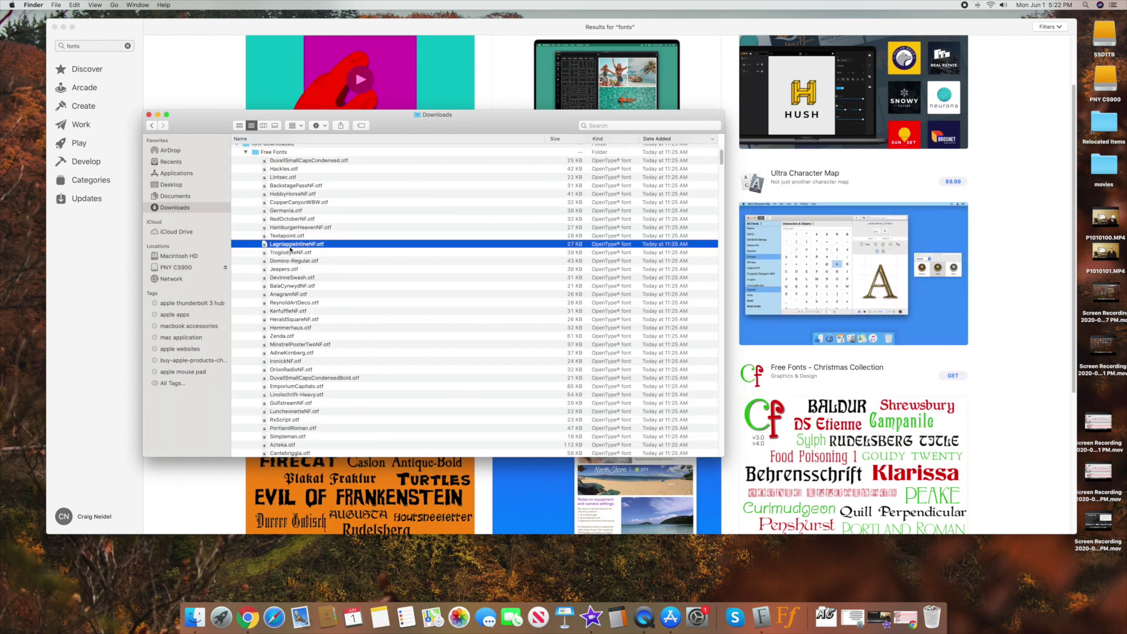
key(space)
key(space)
click(292, 294)
key(space)
key(space)
click(293, 345)
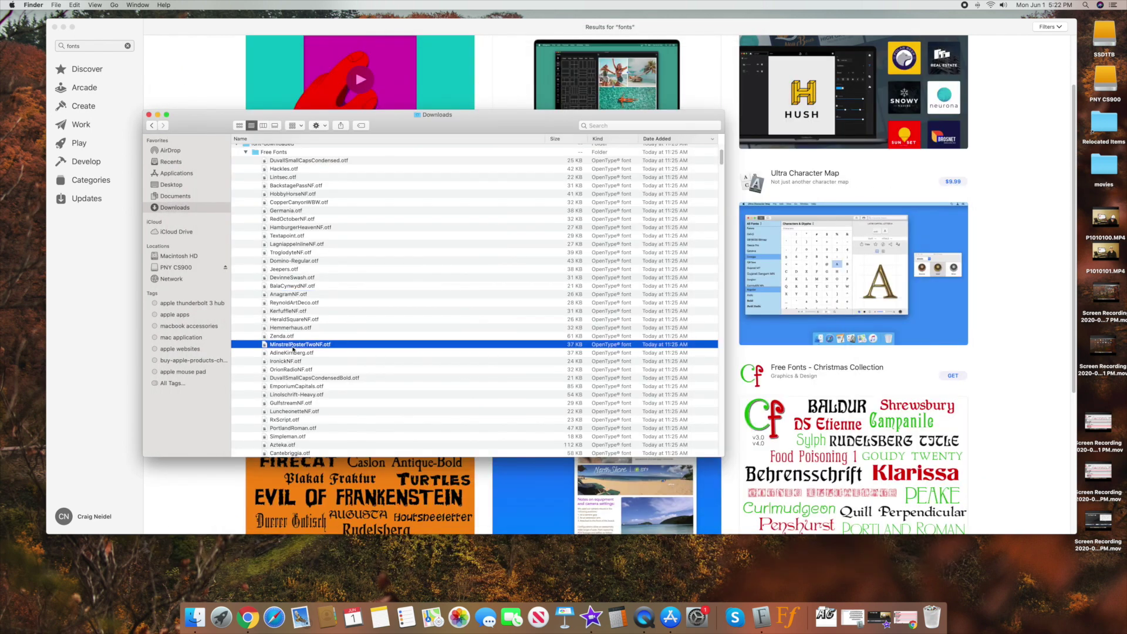
key(space)
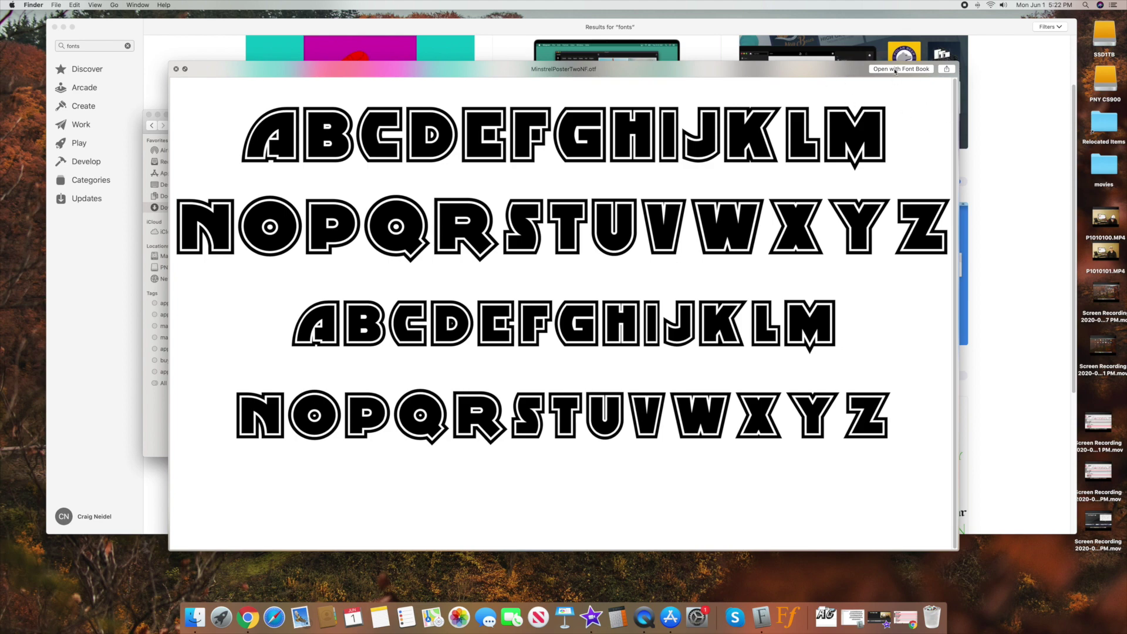
Step: Open MinstrelPosterTwoNF.otf from Quick Look in Font Book and install Minstrel Poster Two NF
click(895, 69)
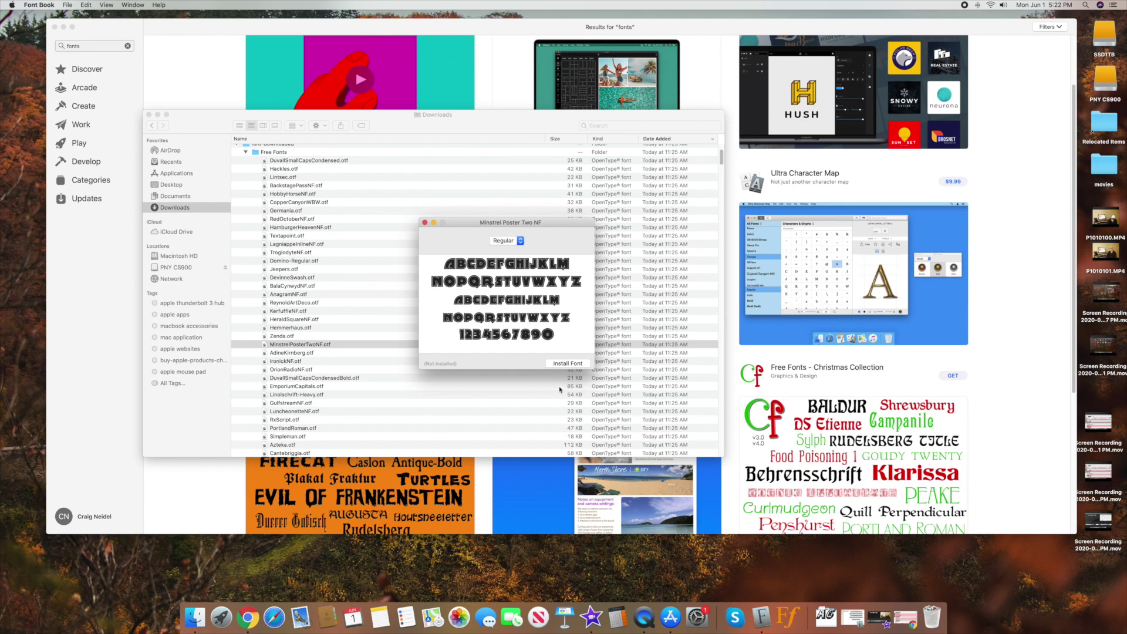
click(566, 364)
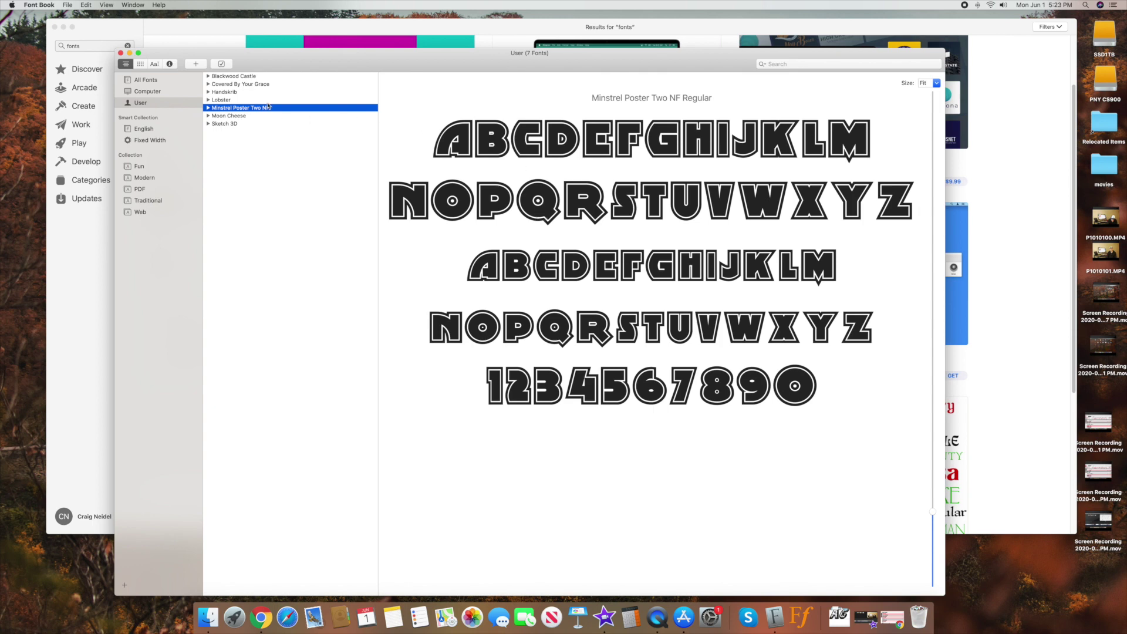
drag(317, 64, 264, 48)
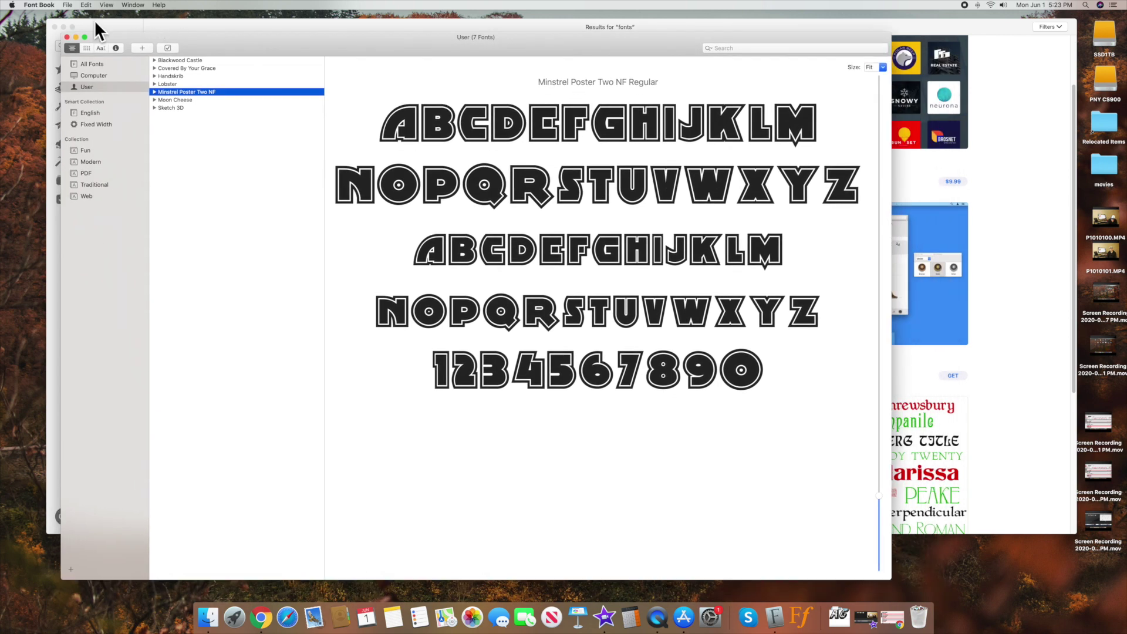
Step: Run Edit > Look for Enabled Duplicates and dismiss the No Duplicates Found alert
click(87, 5)
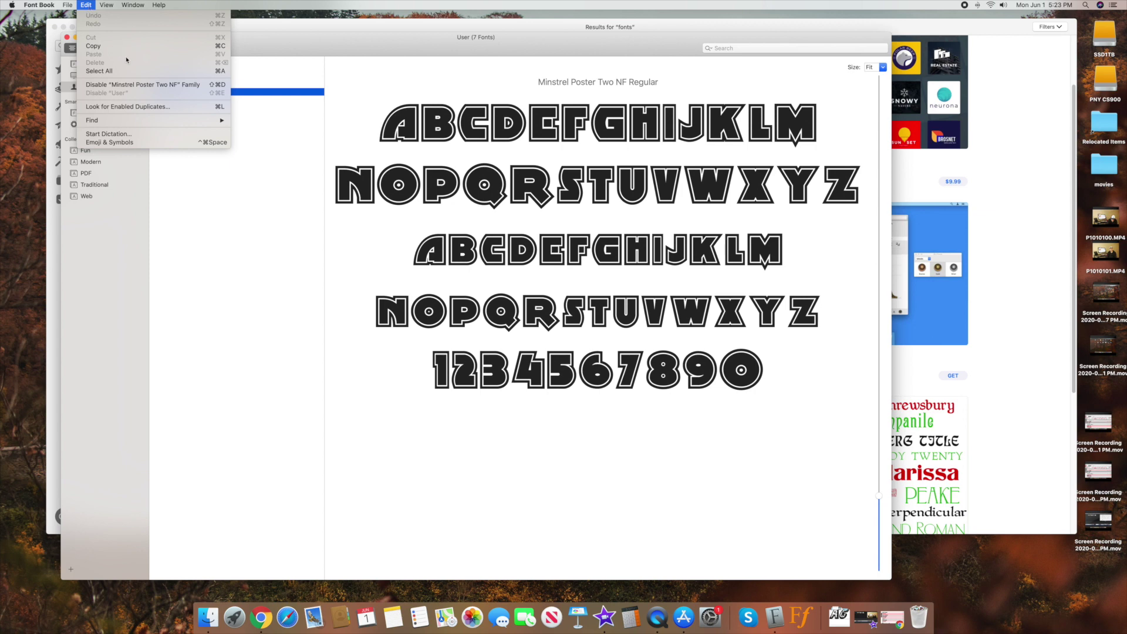
click(134, 109)
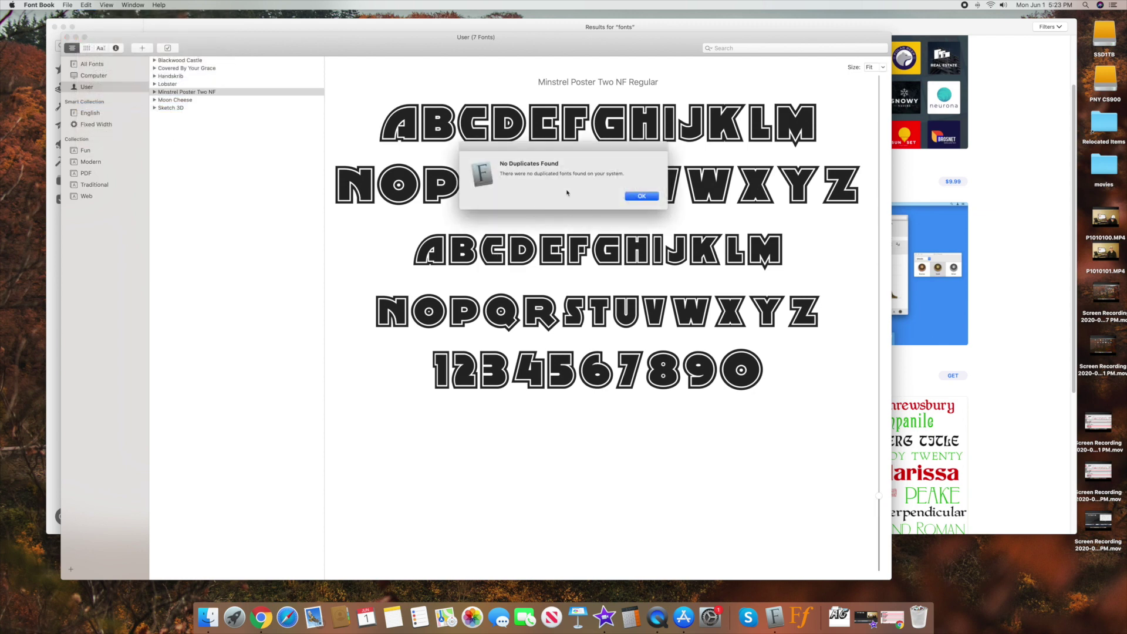
click(642, 197)
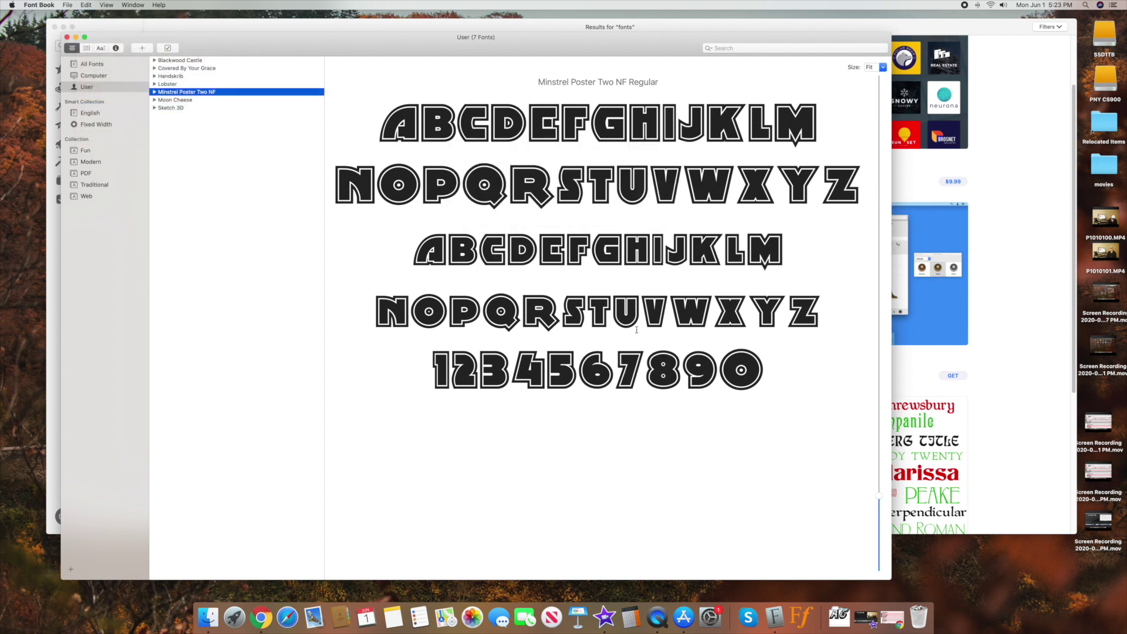